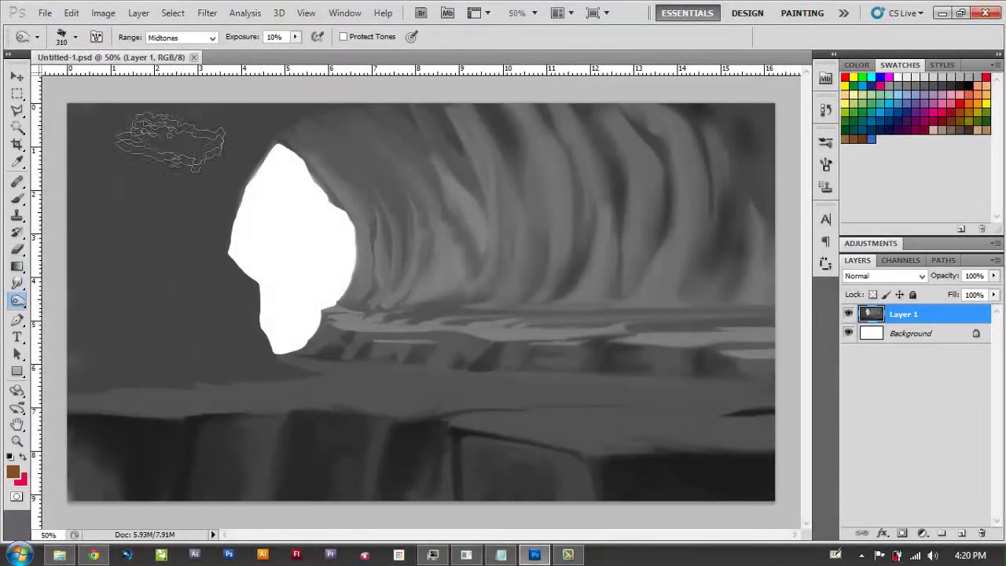
# Step: Burn the wall left of the opening, the cave floor and the upper-right streaks darker
pyautogui.moveTo(135, 311)
pyautogui.mouseDown()
pyautogui.moveTo(101, 292)
pyautogui.moveTo(202, 360)
pyautogui.moveTo(124, 359)
pyautogui.moveTo(169, 240)
pyautogui.moveTo(173, 98)
pyautogui.moveTo(118, 205)
pyautogui.moveTo(145, 456)
pyautogui.moveTo(206, 476)
pyautogui.moveTo(729, 461)
pyautogui.mouseUp()
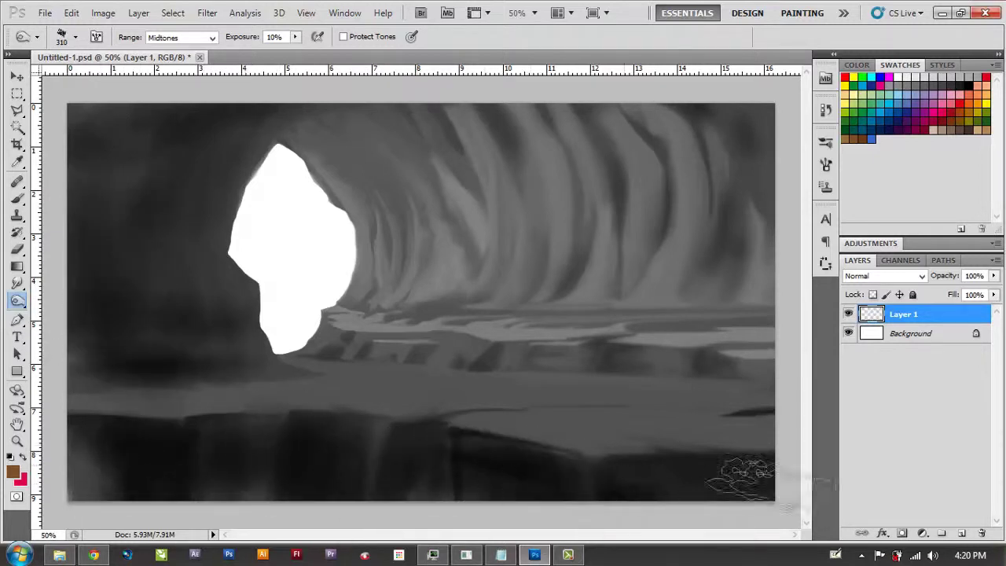
pyautogui.moveTo(346, 369)
pyautogui.mouseDown()
pyautogui.moveTo(794, 336)
pyautogui.moveTo(781, 207)
pyautogui.moveTo(674, 225)
pyautogui.moveTo(766, 322)
pyautogui.mouseUp()
pyautogui.click(18, 283)
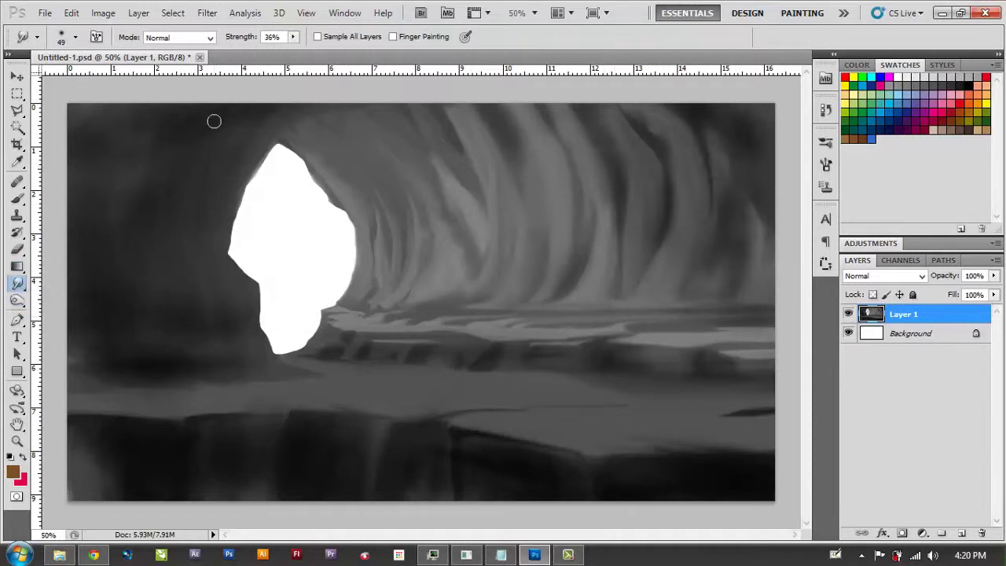
# Step: Set the smudge brush to 107 px and smudge the dark left wall downward
pyautogui.rightClick(181, 198)
pyautogui.press('Return')
pyautogui.rightClick(184, 207)
pyautogui.moveTo(330, 206); pyautogui.dragTo(310, 206)
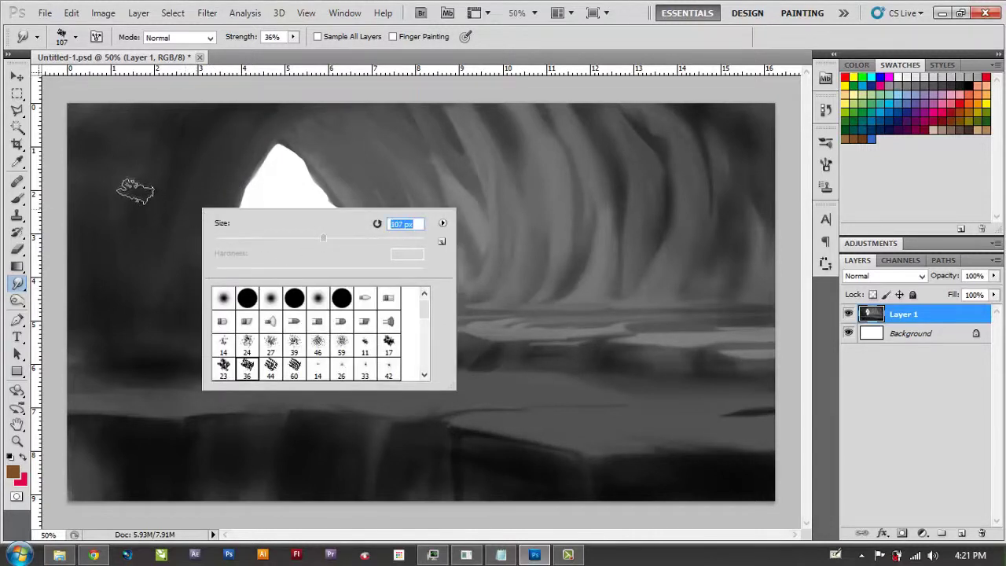
pyautogui.press('Return')
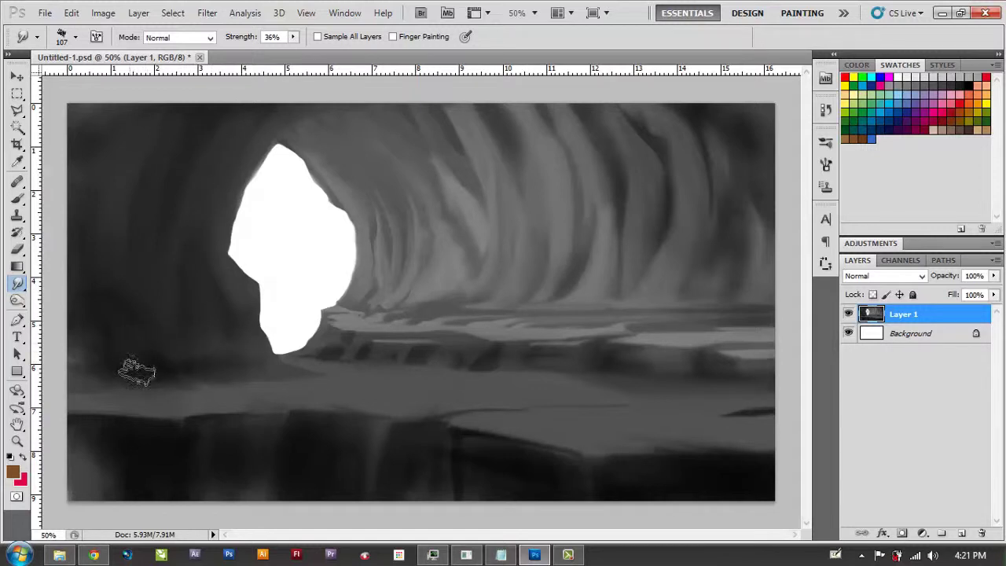
pyautogui.moveTo(101, 382)
pyautogui.mouseDown()
pyautogui.moveTo(98, 361)
pyautogui.moveTo(215, 364)
pyautogui.moveTo(147, 386)
pyautogui.moveTo(154, 401)
pyautogui.mouseUp()
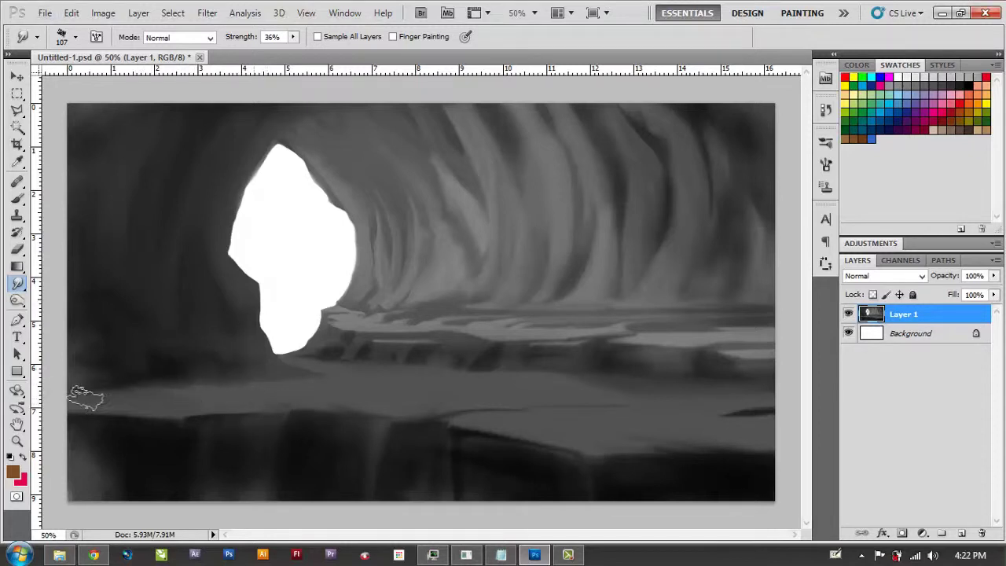
# Step: Dodge to brighten the textured left wall area
pyautogui.click(16, 301)
pyautogui.rightClick(206, 157)
pyautogui.press('Return')
pyautogui.rightClick(213, 290)
pyautogui.scroll(-1, 281, 358)
pyautogui.moveTo(173, 141); pyautogui.dragTo(103, 197)
pyautogui.moveTo(103, 141)
pyautogui.mouseDown()
pyautogui.moveTo(87, 299)
pyautogui.moveTo(205, 315)
pyautogui.mouseUp()
# Step: Smudge with a 367 px brush to soften the textured left and upper-left wall
pyautogui.click(17, 284)
pyautogui.rightClick(196, 174)
pyautogui.moveTo(377, 213); pyautogui.dragTo(393, 213)
pyautogui.press('Return')
pyautogui.moveTo(118, 259); pyautogui.dragTo(106, 202)
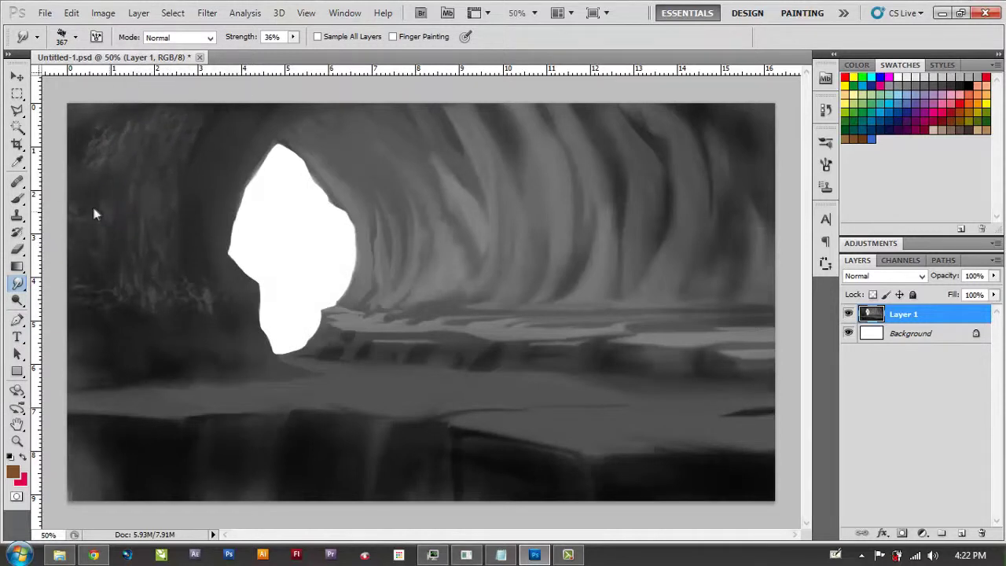
pyautogui.moveTo(108, 205)
pyautogui.mouseDown()
pyautogui.moveTo(113, 102)
pyautogui.moveTo(180, 79)
pyautogui.mouseUp()
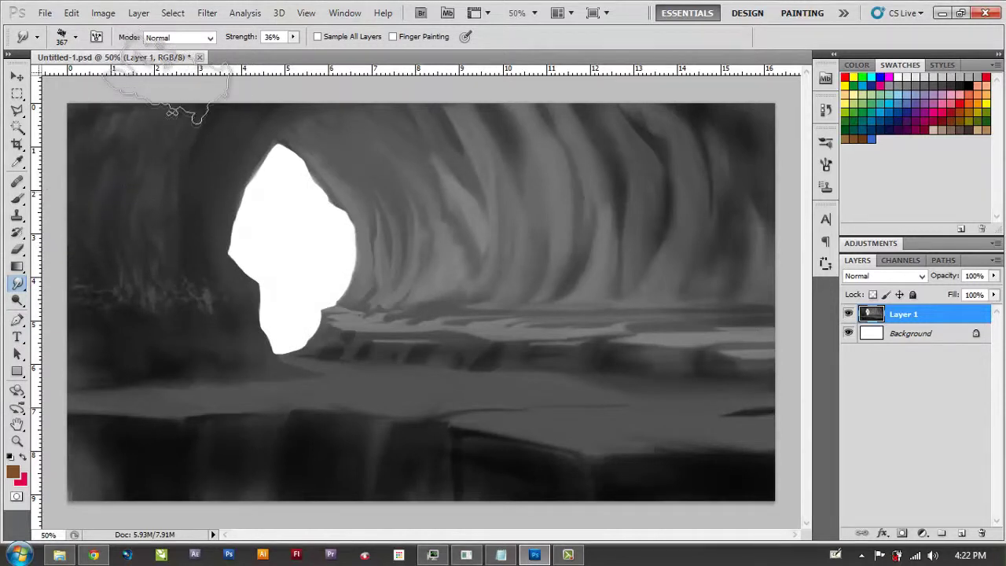
pyautogui.moveTo(133, 283); pyautogui.dragTo(152, 311)
# Step: With a 116 px smudge brush, blend near the opening's top-left and along the left wall
pyautogui.rightClick(157, 284)
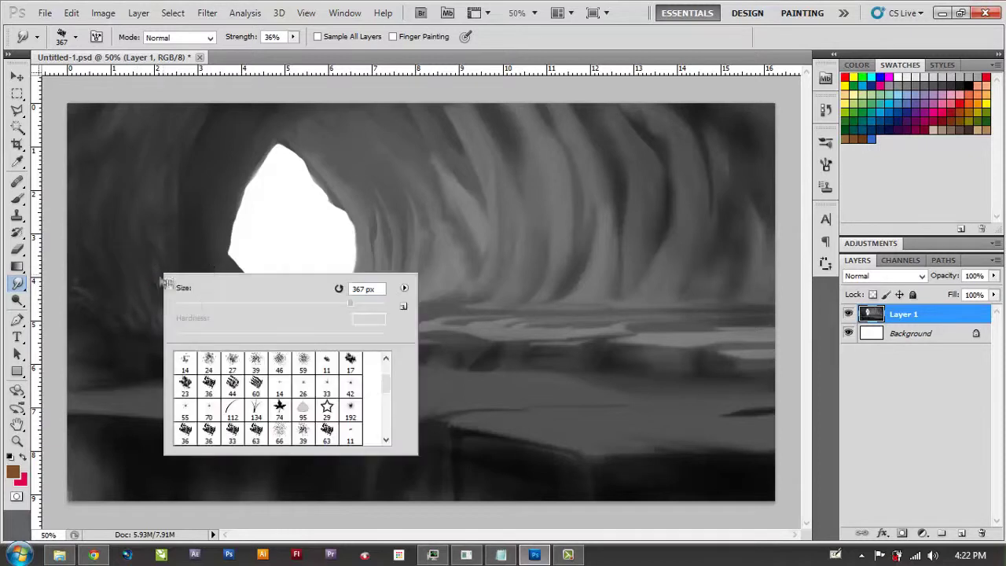
pyautogui.write('116')
pyautogui.press('Return')
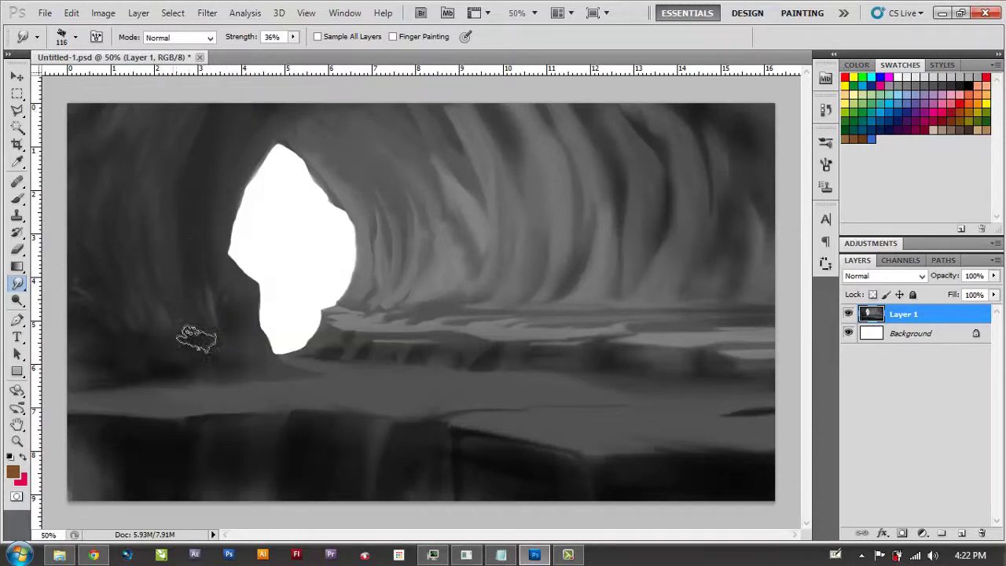
pyautogui.moveTo(244, 145); pyautogui.dragTo(212, 267)
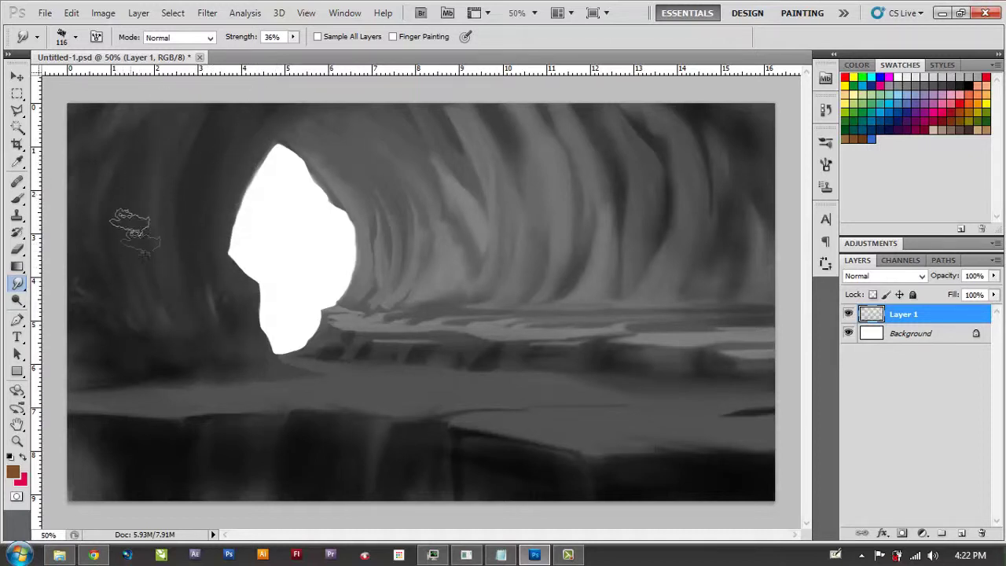
pyautogui.moveTo(202, 360)
pyautogui.mouseDown()
pyautogui.moveTo(153, 319)
pyautogui.moveTo(95, 319)
pyautogui.mouseUp()
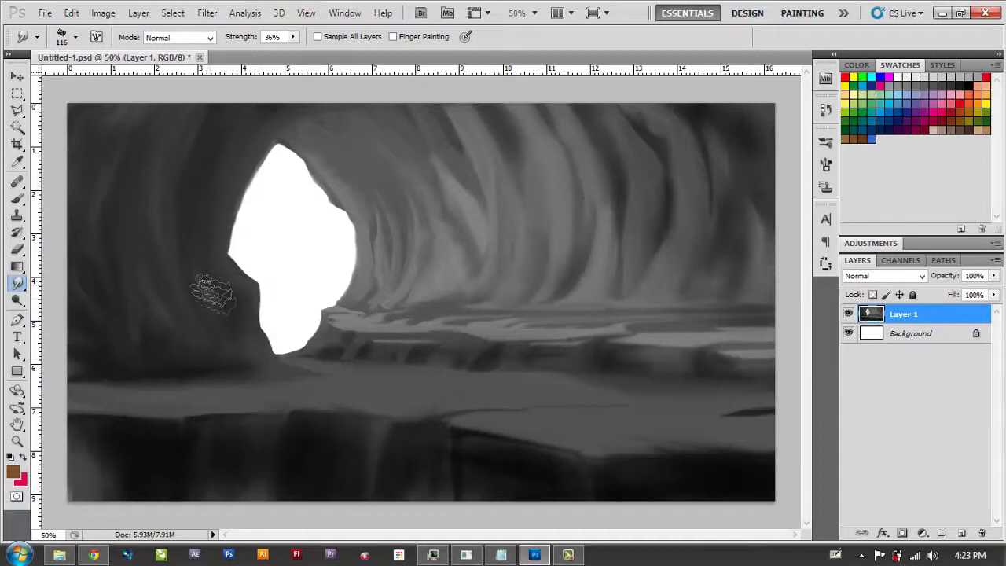
pyautogui.click(17, 300)
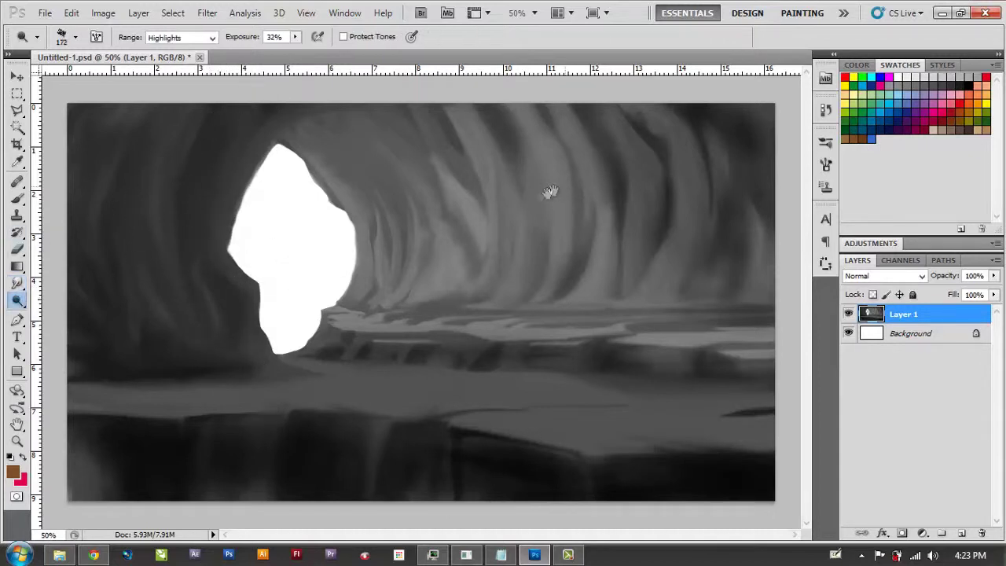
# Step: On a new layer, paint grey textured strokes across the upper right and cave top
pyautogui.click(962, 533)
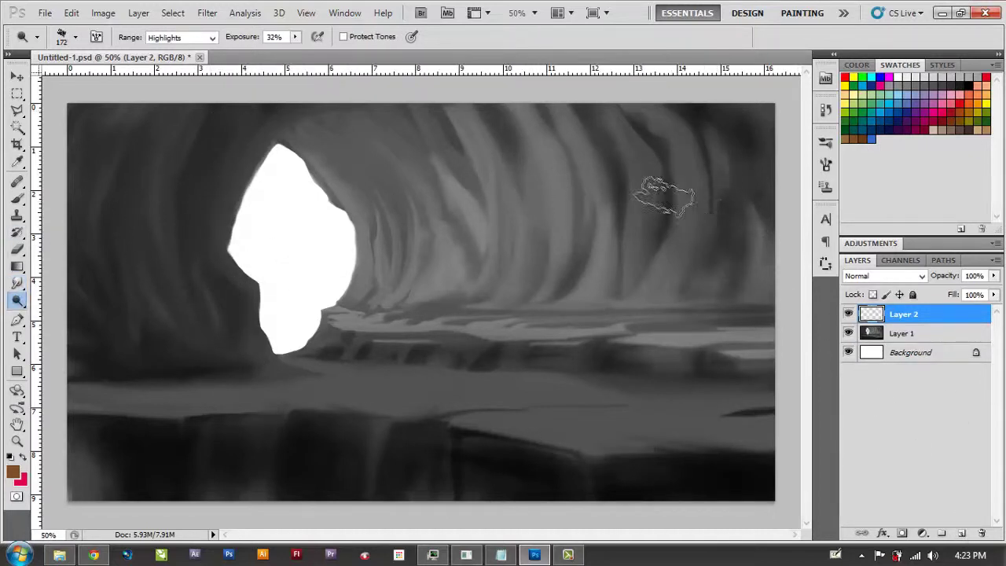
pyautogui.press('b')
pyautogui.rightClick(623, 169)
pyautogui.scroll(-3, 708, 299)
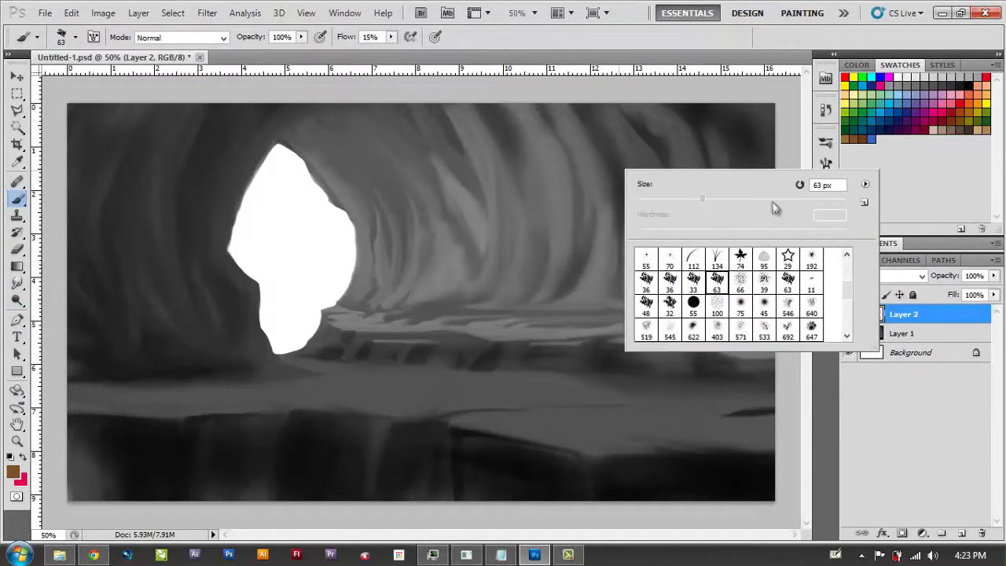
pyautogui.moveTo(641, 114); pyautogui.dragTo(687, 208)
pyautogui.hotkey('ctrl', 'z')
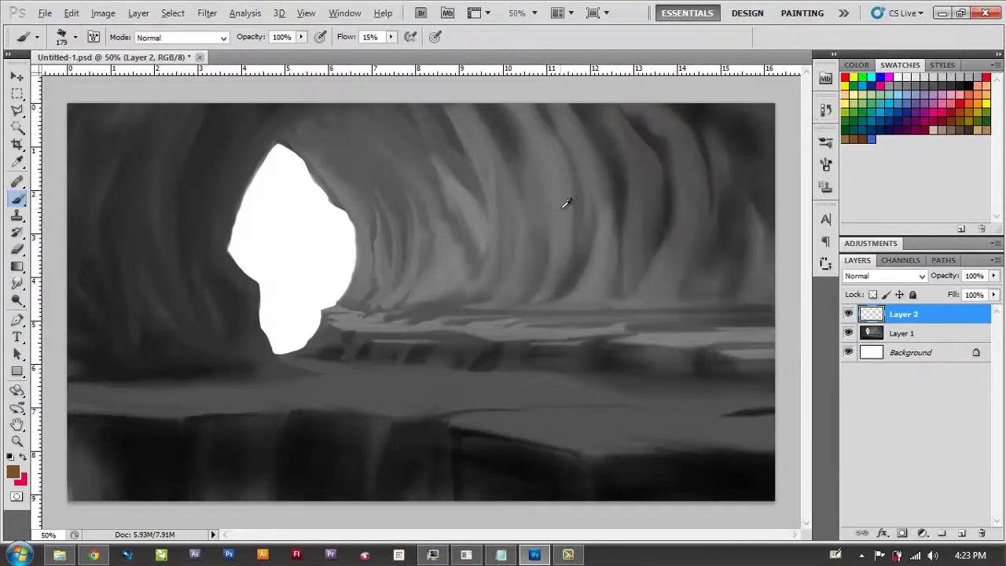
pyautogui.keyDown('alt'); pyautogui.click(566, 203); pyautogui.keyUp('alt')
pyautogui.moveTo(613, 110); pyautogui.dragTo(747, 268)
pyautogui.moveTo(684, 110)
pyautogui.mouseDown()
pyautogui.moveTo(629, 180)
pyautogui.moveTo(517, 213)
pyautogui.moveTo(422, 264)
pyautogui.moveTo(362, 141)
pyautogui.mouseUp()
pyautogui.moveTo(653, 260)
pyautogui.mouseDown()
pyautogui.moveTo(747, 126)
pyautogui.moveTo(417, 113)
pyautogui.mouseUp()
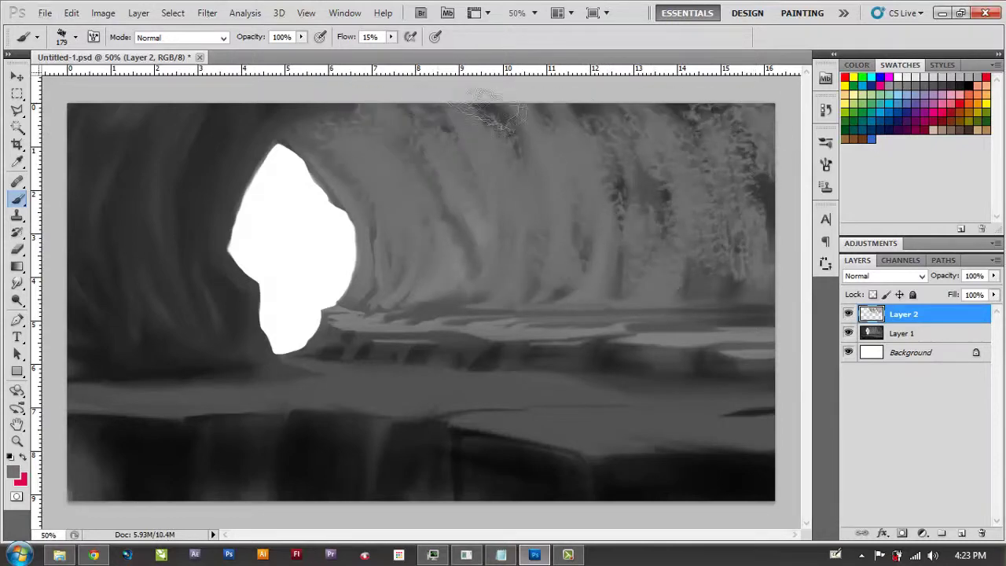
# Step: Set Layer 2's blend mode to Linear Light after trying Color Dodge
pyautogui.click(884, 276)
pyautogui.click(873, 81)
pyautogui.press('Down')
pyautogui.press('Down')
pyautogui.press('Down')
pyautogui.press('Down')
pyautogui.press('Up')
pyautogui.press('Up')
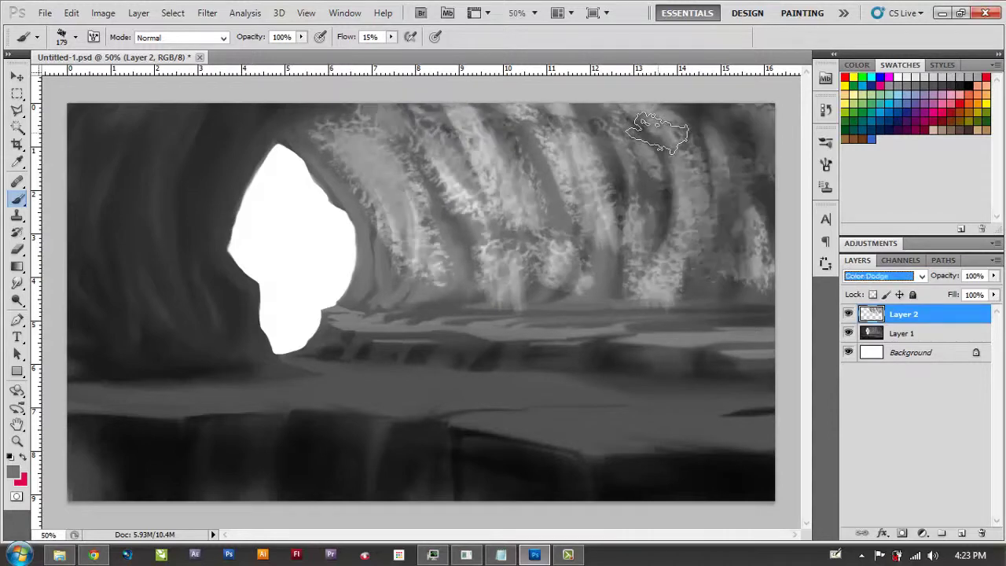
pyautogui.press('Down')
pyautogui.press('Down')
pyautogui.press('Down')
pyautogui.press('Down')
pyautogui.press('Down')
pyautogui.press('Down')
pyautogui.press('Down')
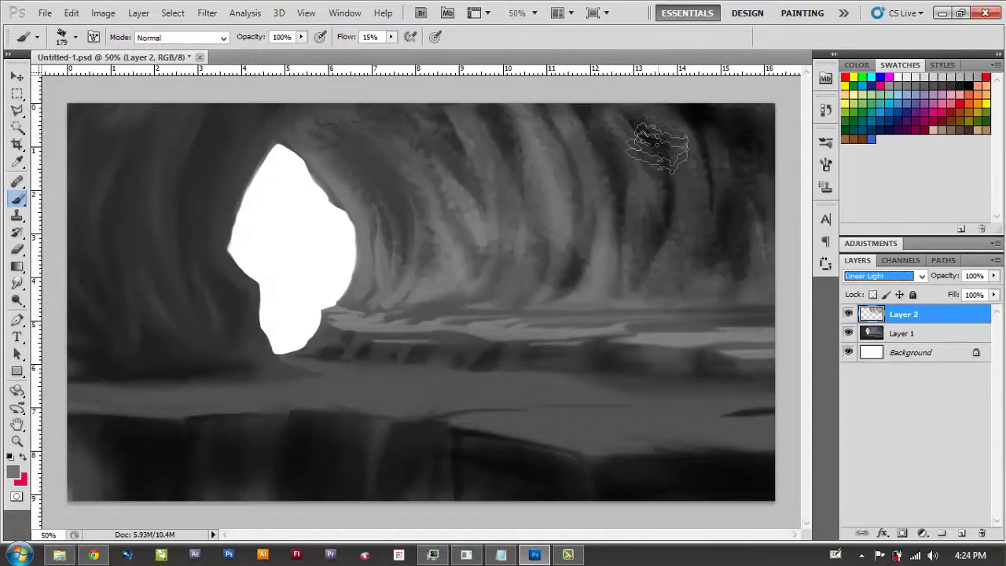
# Step: Paint broad dark strokes with a 574 px brush over the left side, floor and horizon band
pyautogui.rightClick(657, 133)
pyautogui.doubleClick(800, 166)
pyautogui.write('574')
pyautogui.press('Return')
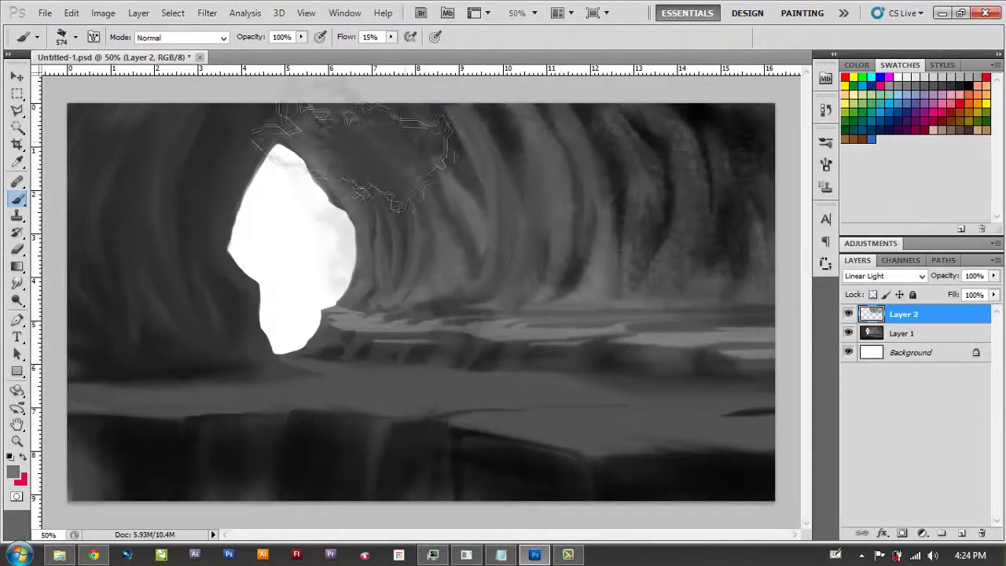
pyautogui.moveTo(165, 314); pyautogui.dragTo(180, 130)
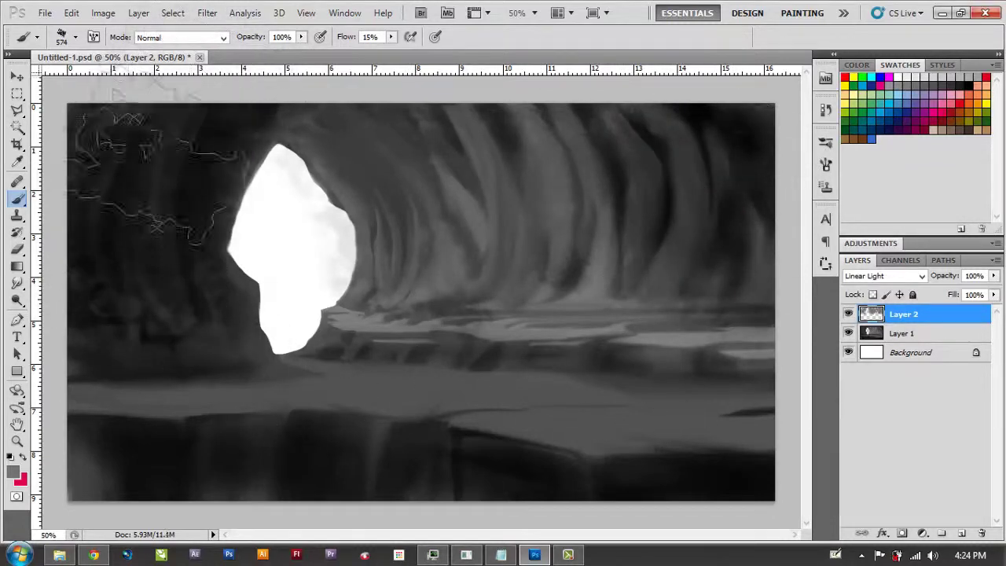
pyautogui.moveTo(228, 496); pyautogui.dragTo(896, 503)
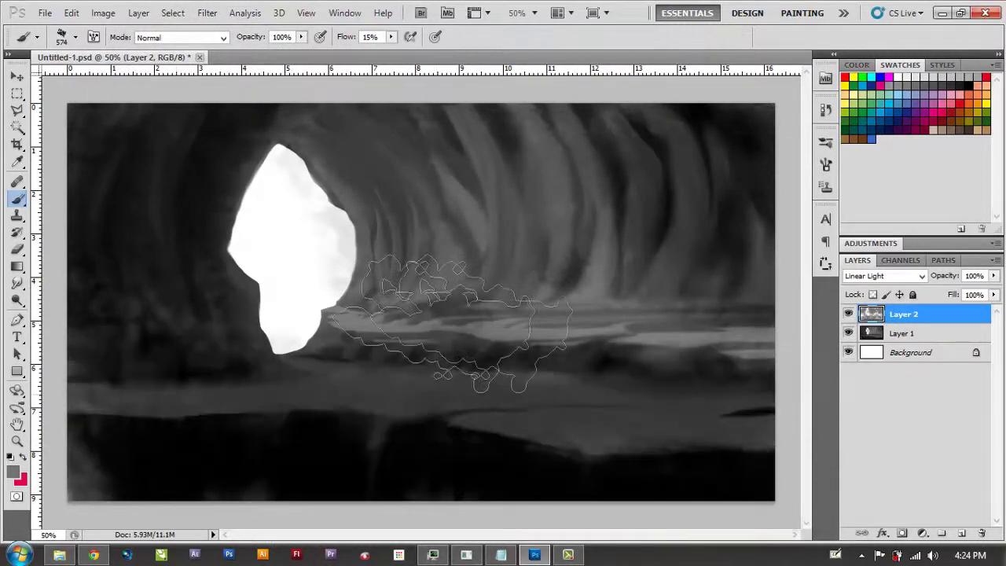
pyautogui.moveTo(436, 324); pyautogui.dragTo(708, 318)
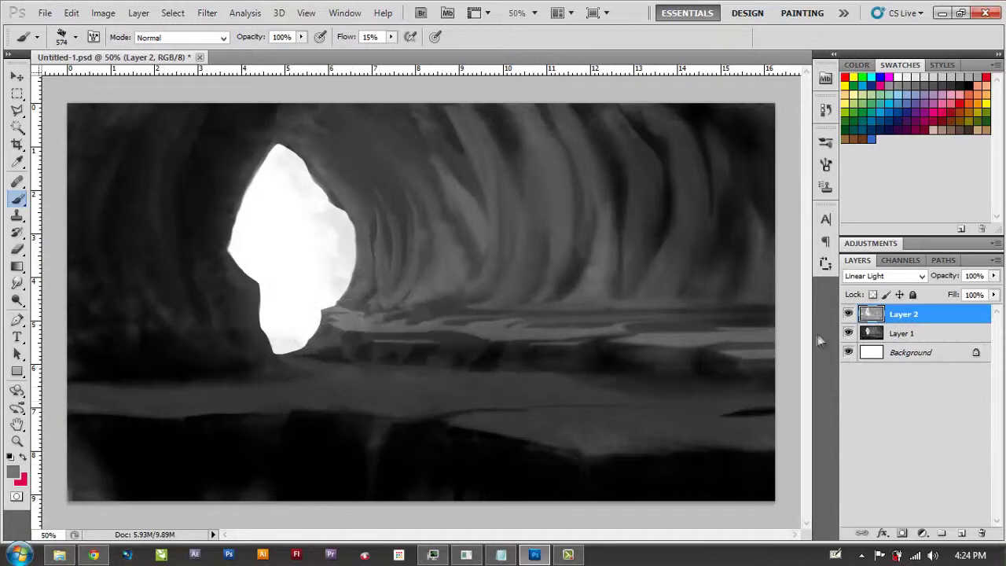
# Step: Merge Layer 2 into Layer 1 and set a textured brush to 103 px, zoomed on the floor
pyautogui.press('v')
pyautogui.hotkey('ctrl', 'e')
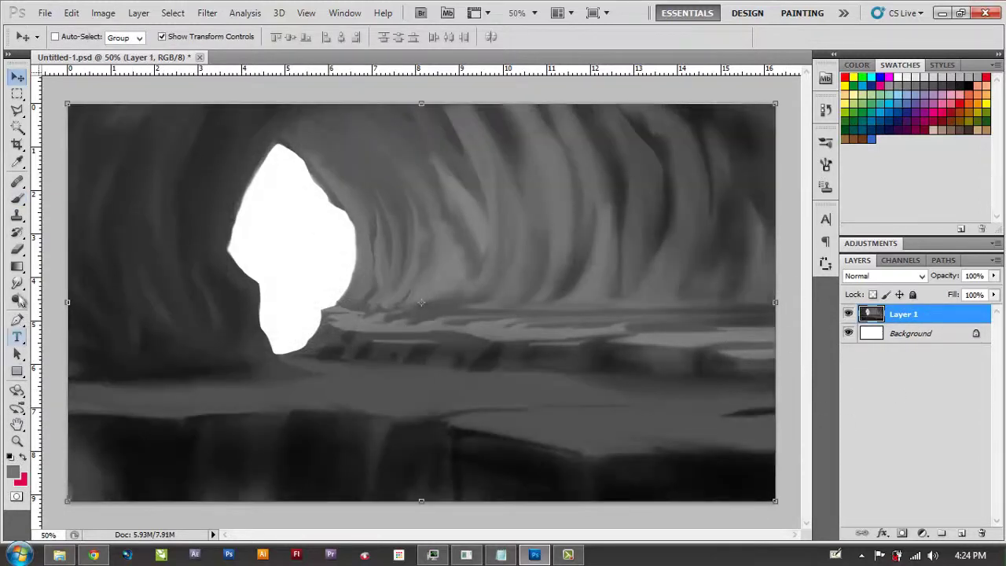
pyautogui.press('r')
pyautogui.press('b')
pyautogui.rightClick(389, 401)
pyautogui.press('Escape')
pyautogui.scroll(3, 386, 455)
pyautogui.rightClick(411, 377)
pyautogui.scroll(2, 511, 479)
pyautogui.click(454, 477)
pyautogui.write('103')
pyautogui.press('Return')
# Step: Paint a light grey looped rock ledge across the lower floor
pyautogui.rightClick(461, 450)
pyautogui.moveTo(299, 444)
pyautogui.mouseDown()
pyautogui.moveTo(476, 442)
pyautogui.moveTo(288, 476)
pyautogui.moveTo(214, 463)
pyautogui.mouseUp()
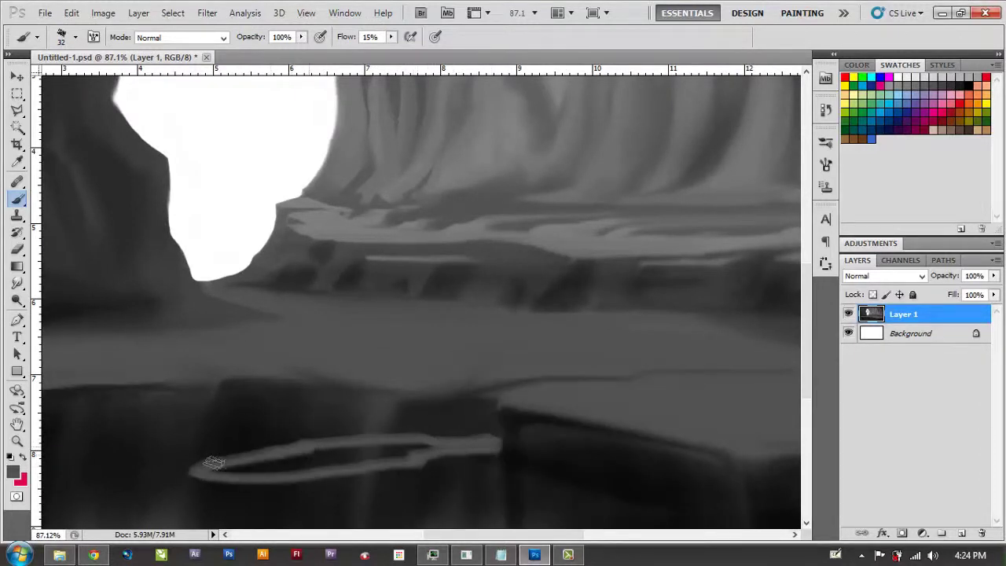
pyautogui.moveTo(331, 470)
pyautogui.mouseDown()
pyautogui.moveTo(270, 443)
pyautogui.moveTo(389, 454)
pyautogui.mouseUp()
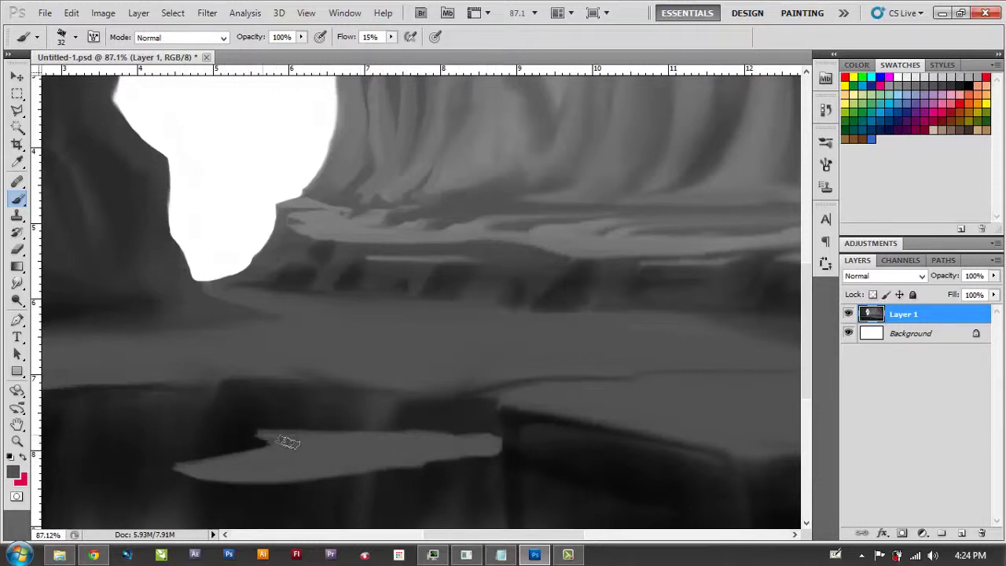
pyautogui.moveTo(295, 482); pyautogui.dragTo(490, 449)
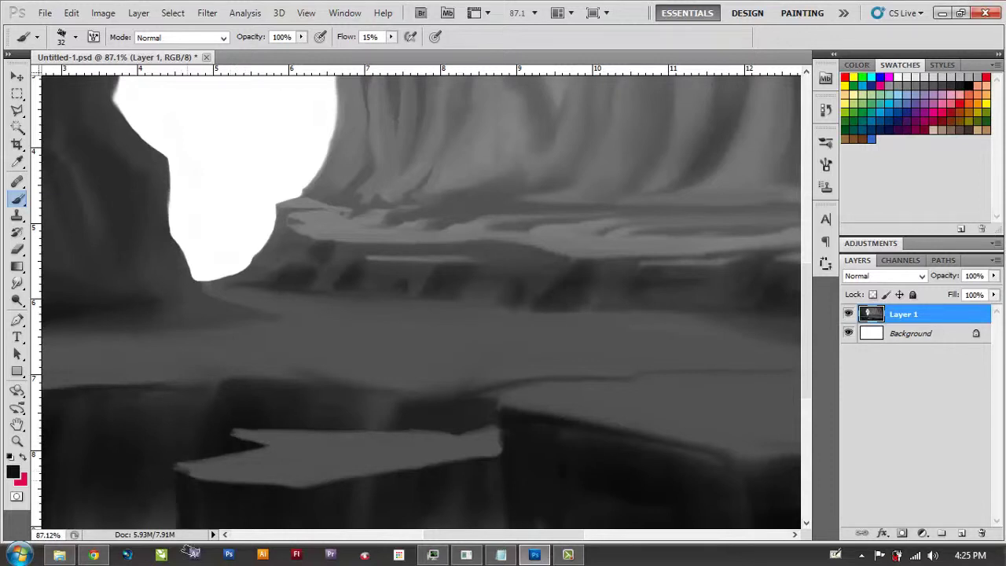
pyautogui.click(17, 284)
pyautogui.rightClick(214, 358)
# Step: Smudge the ledge tip into a rounded point and smear its top edge rightward
pyautogui.scroll(1, 315, 472)
pyautogui.press('Return')
pyautogui.moveTo(191, 471); pyautogui.dragTo(333, 378)
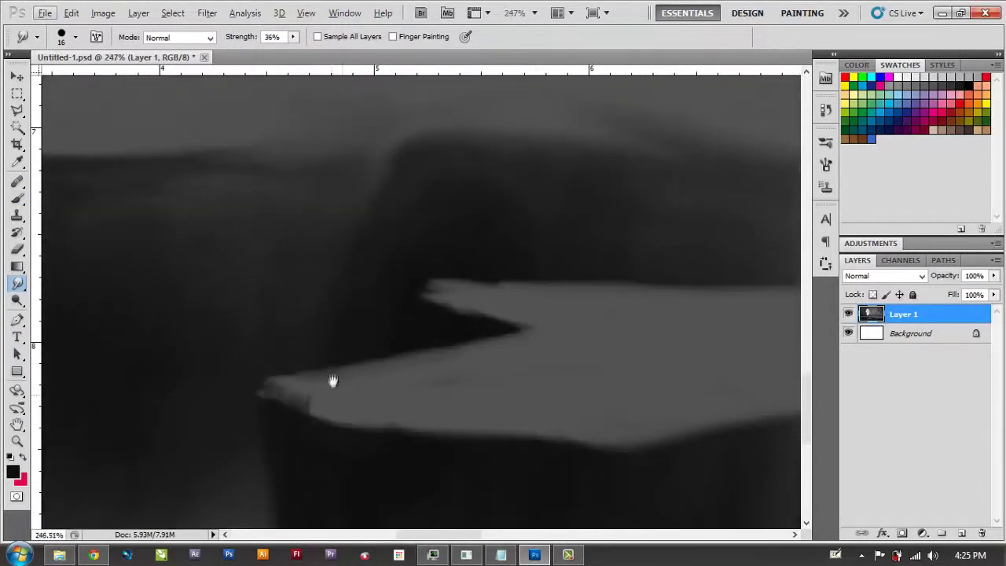
pyautogui.moveTo(254, 390); pyautogui.dragTo(298, 378)
pyautogui.moveTo(418, 276); pyautogui.dragTo(540, 270)
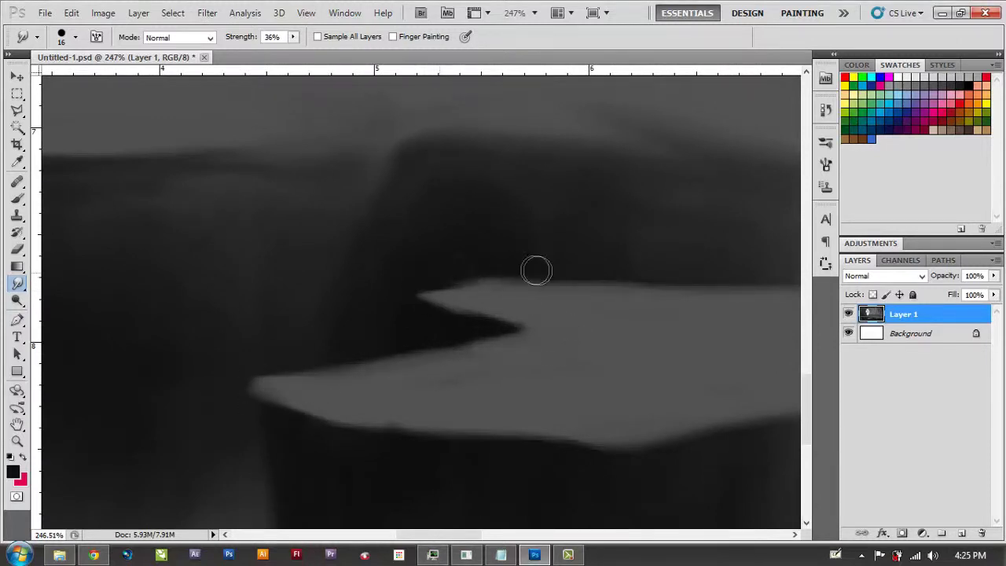
pyautogui.hscroll(2, 453, 376)
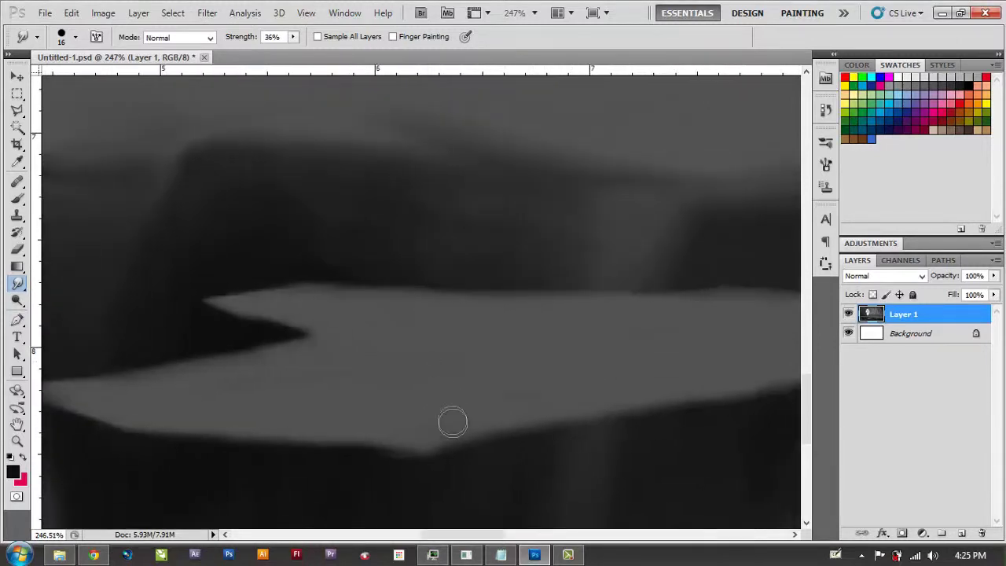
pyautogui.hscroll(2, 443, 398)
pyautogui.hscroll(1, 503, 411)
pyautogui.hscroll(1, 681, 378)
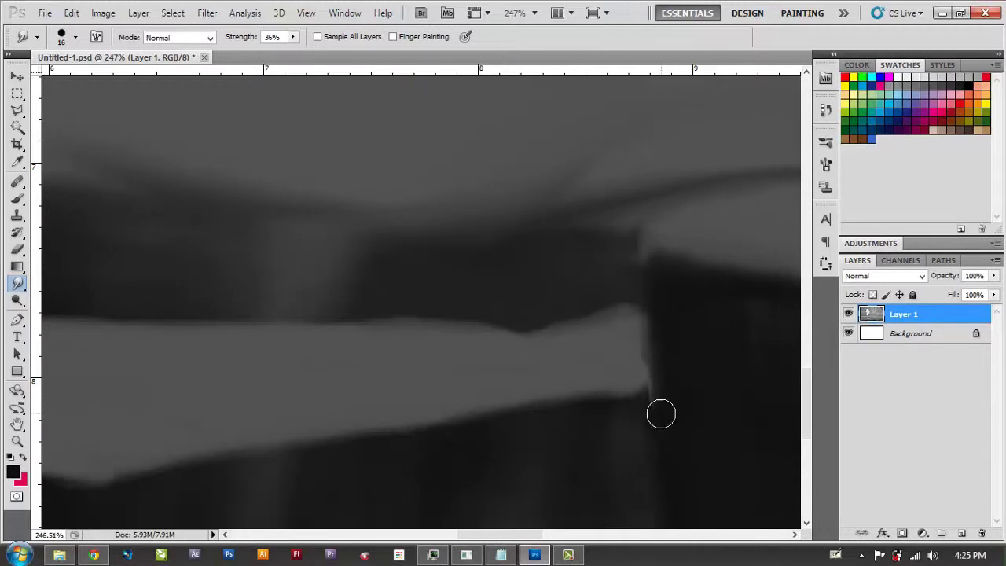
pyautogui.moveTo(412, 334); pyautogui.dragTo(618, 322)
# Step: At 46 px and 68% strength, smear the dark horizon ridge edge leftward
pyautogui.scroll(-2, 513, 247)
pyautogui.scroll(-2, 513, 247)
pyautogui.rightClick(644, 291)
pyautogui.write('46')
pyautogui.press('Return')
pyautogui.press('6')
pyautogui.press('8')
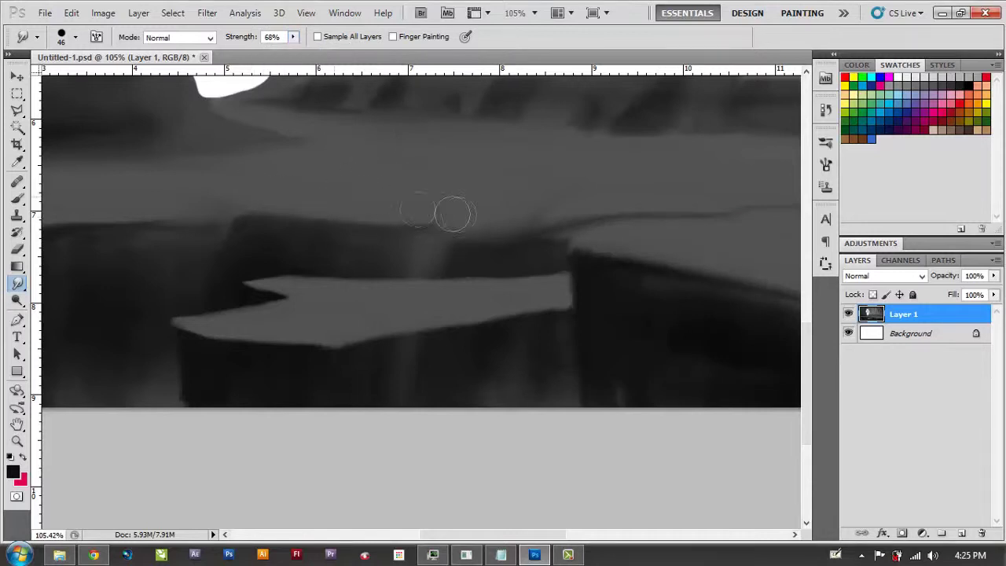
pyautogui.moveTo(320, 206); pyautogui.dragTo(592, 191)
pyautogui.moveTo(497, 192)
pyautogui.mouseDown()
pyautogui.moveTo(400, 191)
pyautogui.moveTo(288, 213)
pyautogui.moveTo(316, 202)
pyautogui.moveTo(139, 203)
pyautogui.moveTo(315, 200)
pyautogui.mouseUp()
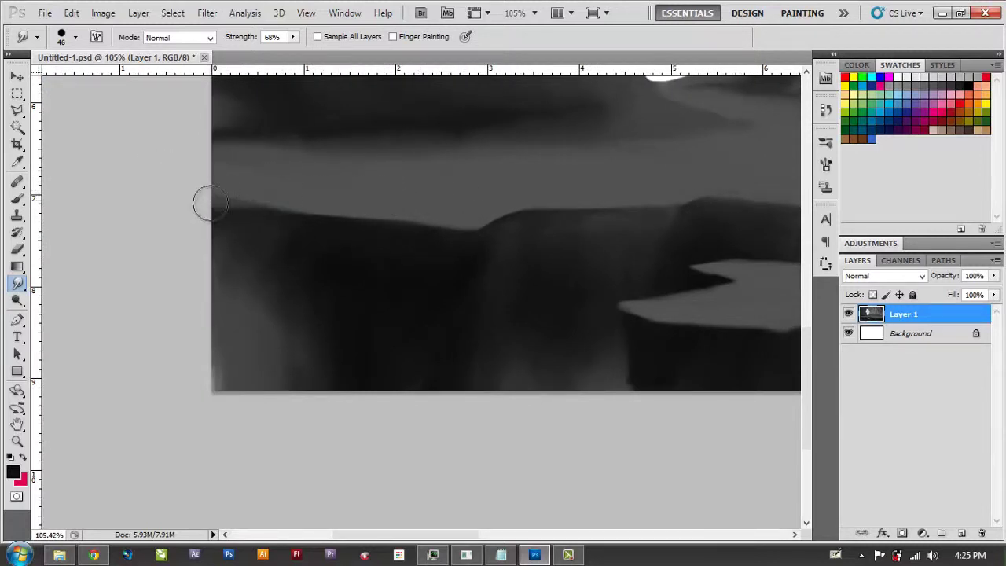
# Step: Blend the dark rock in the lower left with a larger smudge brush
pyautogui.moveTo(219, 359); pyautogui.dragTo(338, 346)
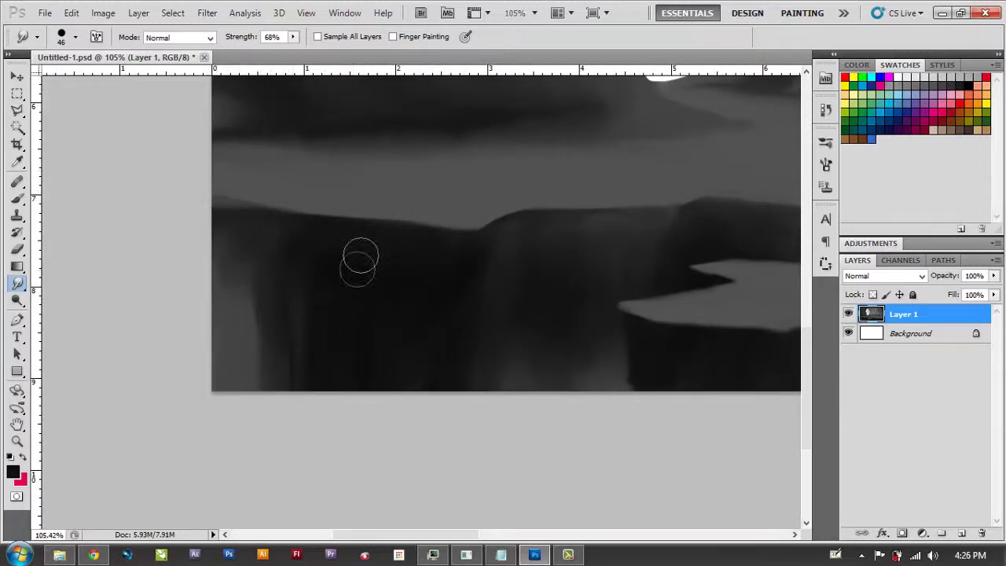
pyautogui.rightClick(362, 255)
pyautogui.moveTo(472, 295); pyautogui.dragTo(503, 322)
pyautogui.click(366, 324)
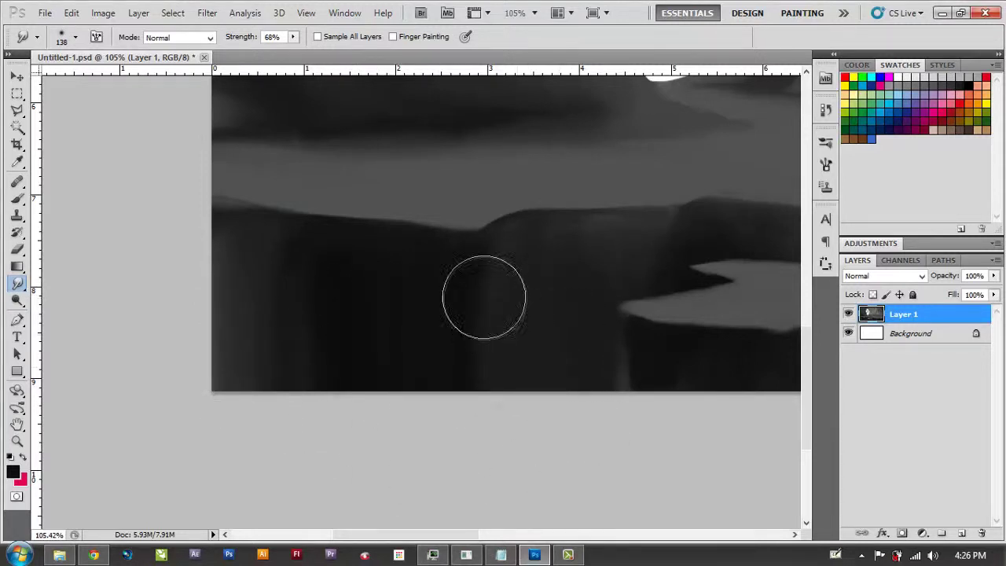
# Step: With a 30 px brush, smear and soften the dark band edge below the opening
pyautogui.moveTo(459, 195); pyautogui.dragTo(480, 277)
pyautogui.rightClick(500, 227)
pyautogui.moveTo(555, 251); pyautogui.dragTo(543, 251)
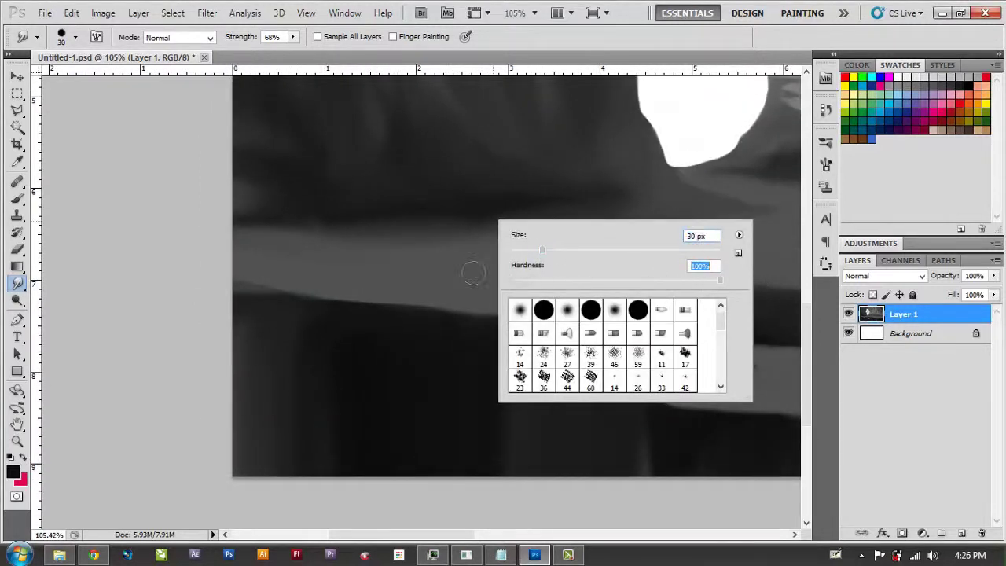
pyautogui.click(306, 250)
pyautogui.moveTo(440, 234); pyautogui.dragTo(665, 200)
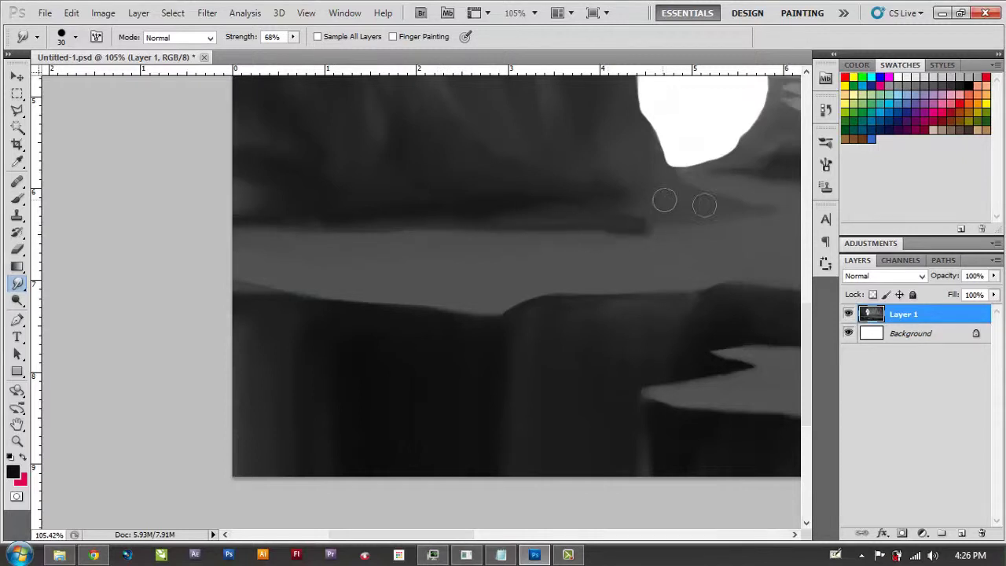
pyautogui.moveTo(691, 243); pyautogui.dragTo(658, 239)
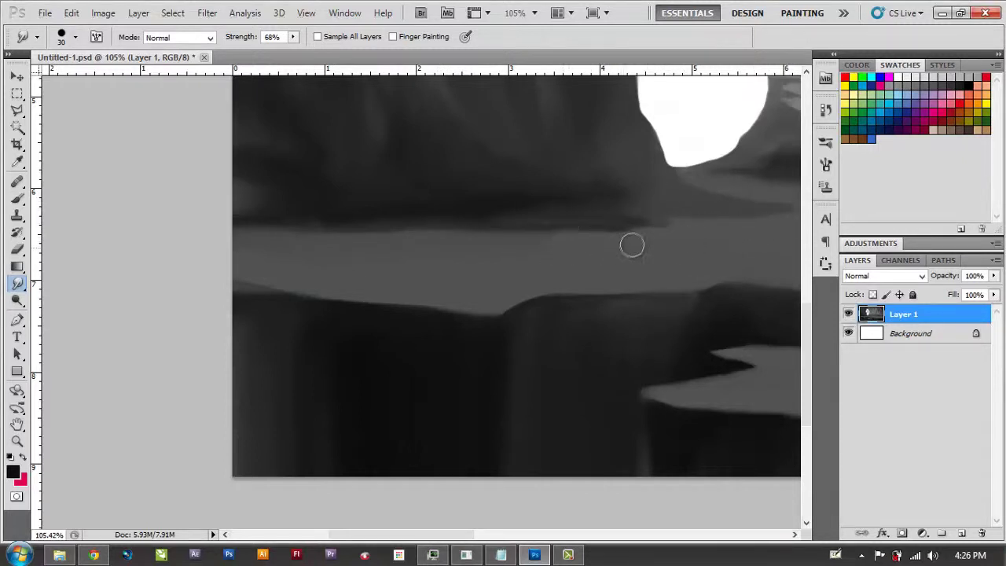
pyautogui.moveTo(449, 240)
pyautogui.mouseDown()
pyautogui.moveTo(393, 231)
pyautogui.moveTo(454, 248)
pyautogui.mouseUp()
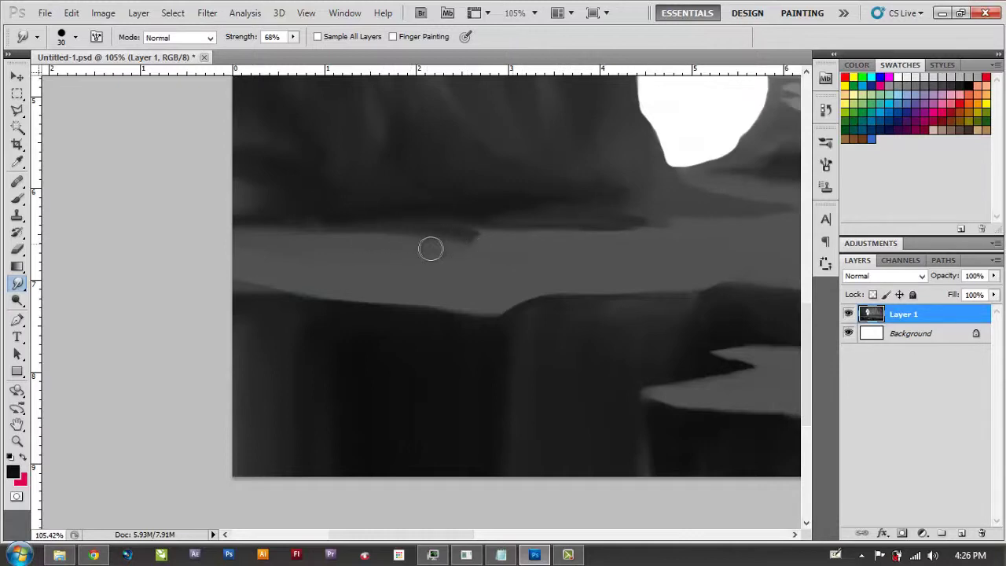
pyautogui.scroll(-4, 471, 180)
pyautogui.scroll(1, 566, 231)
pyautogui.moveTo(665, 229); pyautogui.dragTo(563, 286)
pyautogui.rightClick(627, 169)
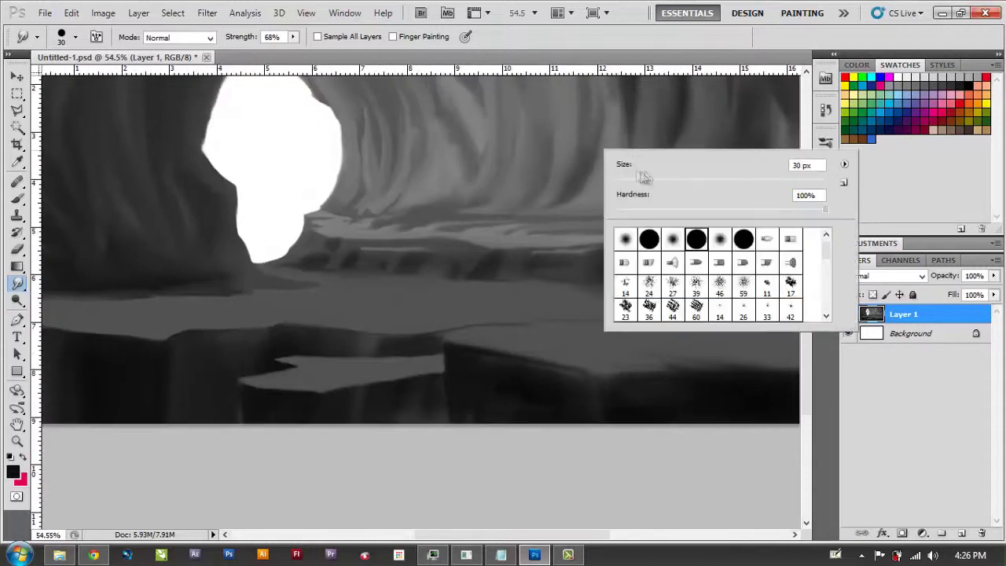
# Step: Smudge the wall streaks around the opening using 42 px, then 27 px brushes
pyautogui.press('Return')
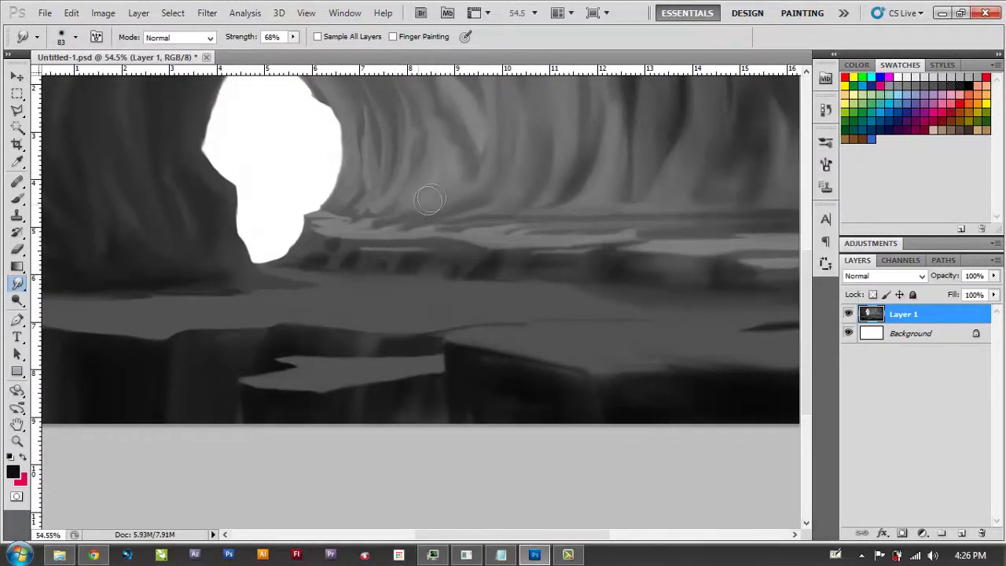
pyautogui.moveTo(461, 135)
pyautogui.mouseDown()
pyautogui.moveTo(500, 191)
pyautogui.moveTo(501, 230)
pyautogui.mouseUp()
pyautogui.rightClick(462, 230)
pyautogui.write('42')
pyautogui.press('Return')
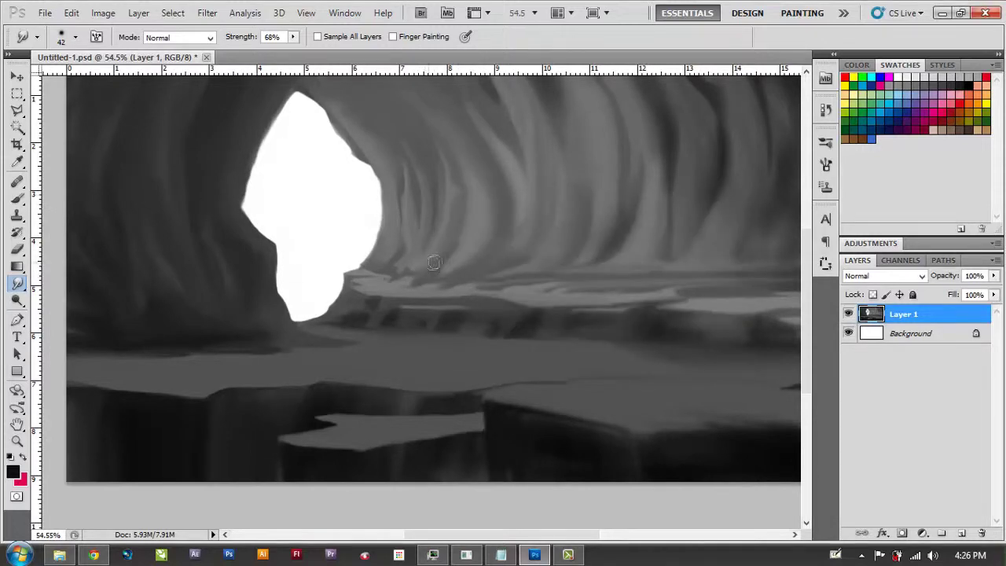
pyautogui.scroll(1, 482, 196)
pyautogui.hscroll(2, 472, 200)
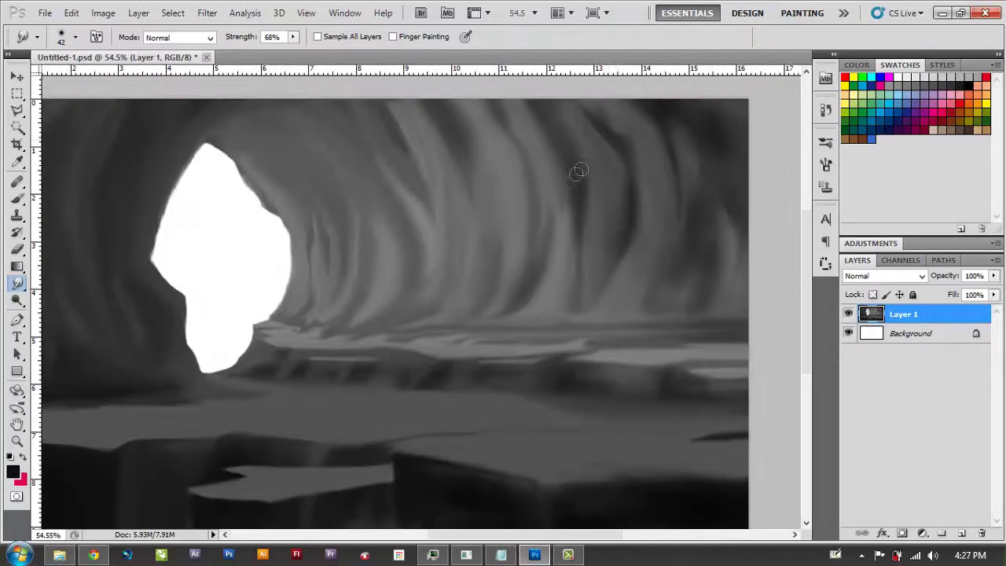
pyautogui.rightClick(600, 157)
pyautogui.write('27')
pyautogui.press('Return')
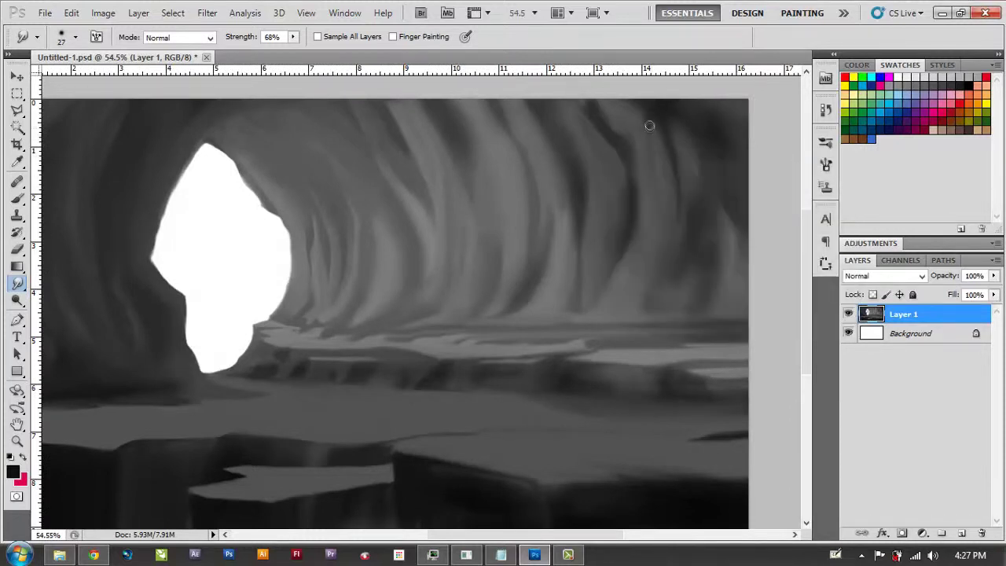
# Step: Continue blending the curving upper wall streaks with a 46 px smudge brush
pyautogui.scroll(2, 668, 209)
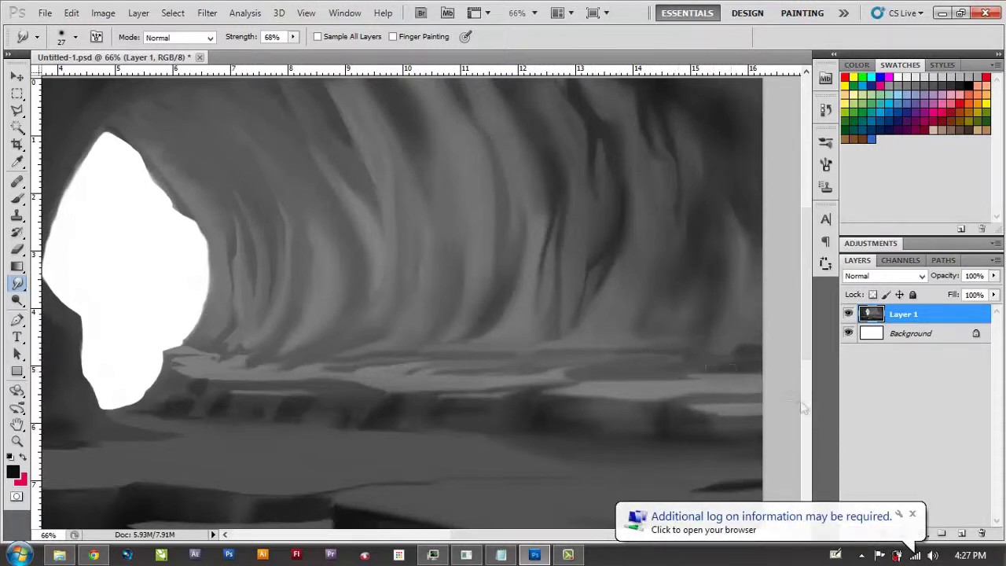
pyautogui.click(912, 514)
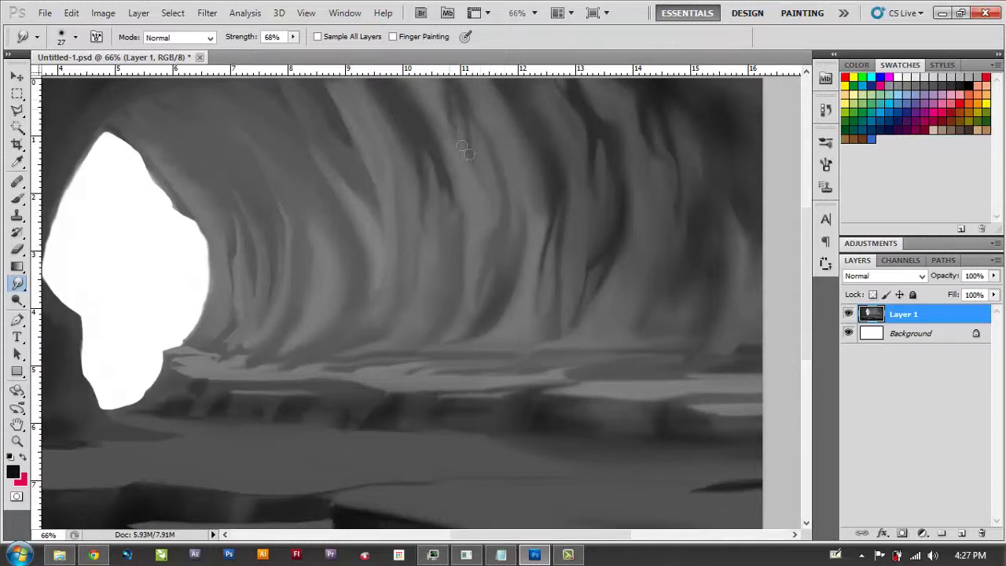
pyautogui.scroll(2, 496, 182)
pyautogui.hscroll(-2, 497, 181)
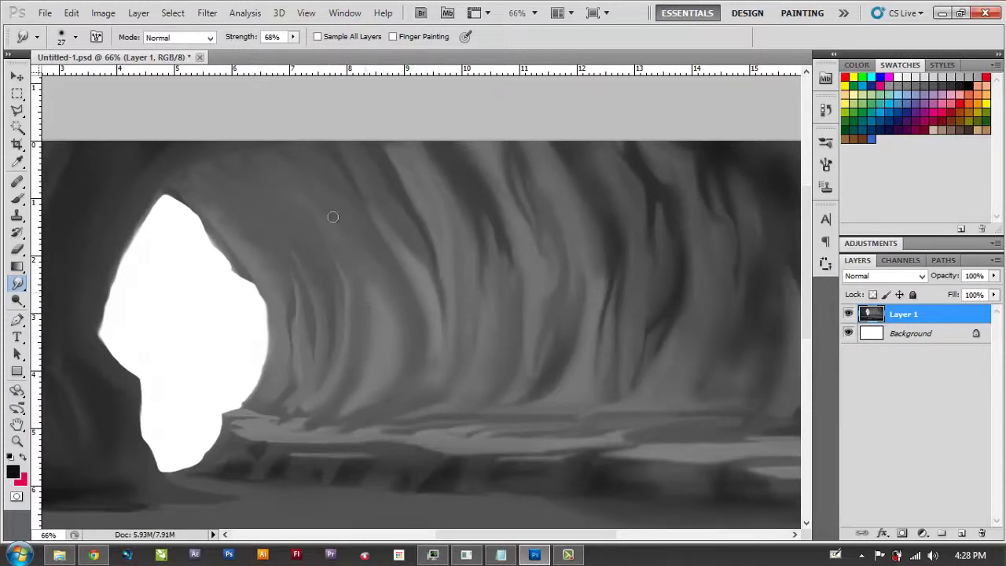
pyautogui.rightClick(366, 261)
pyautogui.moveTo(438, 223); pyautogui.dragTo(452, 223)
pyautogui.press('Return')
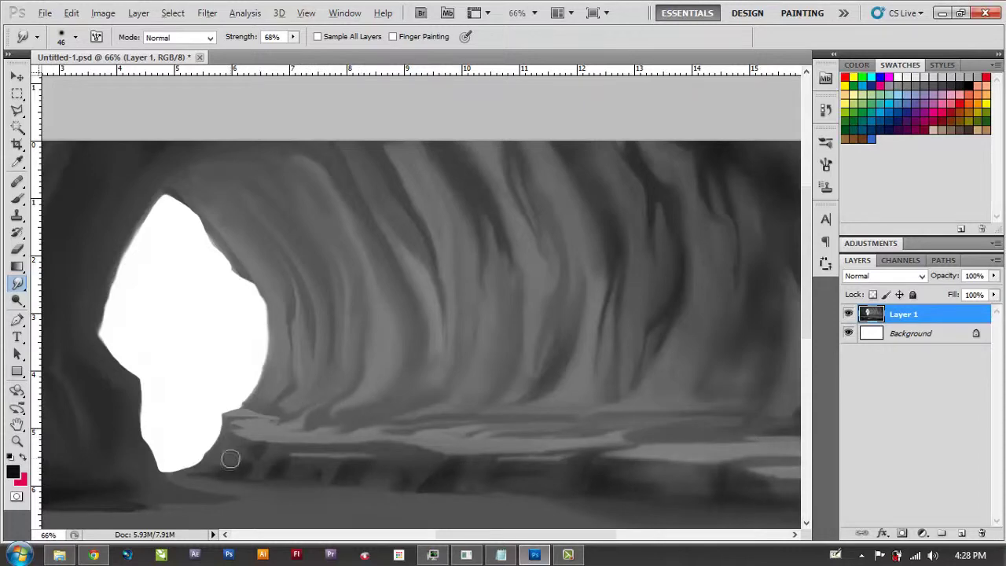
pyautogui.scroll(3, 230, 458)
pyautogui.scroll(3, 304, 449)
# Step: Burn dark streaks into the rock fold beneath the ledge with a 10 px brush
pyautogui.scroll(2, 344, 398)
pyautogui.rightClick(408, 387)
pyautogui.click(17, 301)
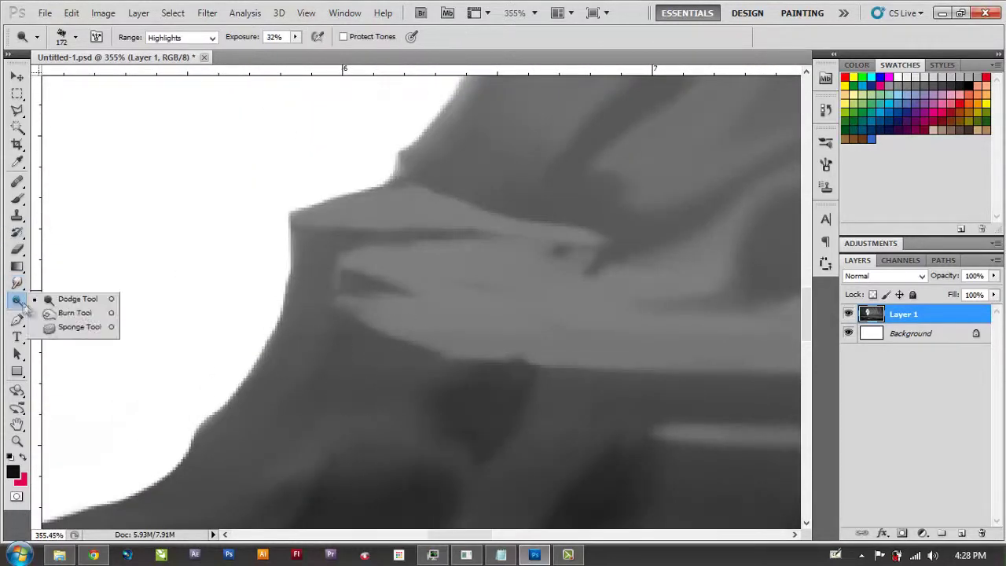
pyautogui.click(74, 313)
pyautogui.rightClick(482, 384)
pyautogui.click(346, 276)
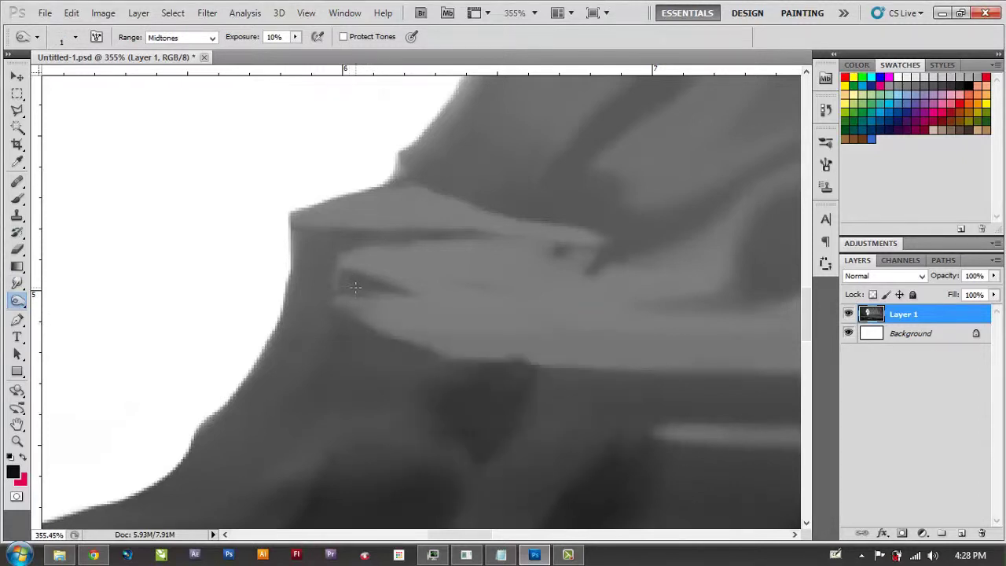
pyautogui.rightClick(357, 285)
pyautogui.moveTo(404, 311); pyautogui.dragTo(414, 312)
pyautogui.click(351, 278)
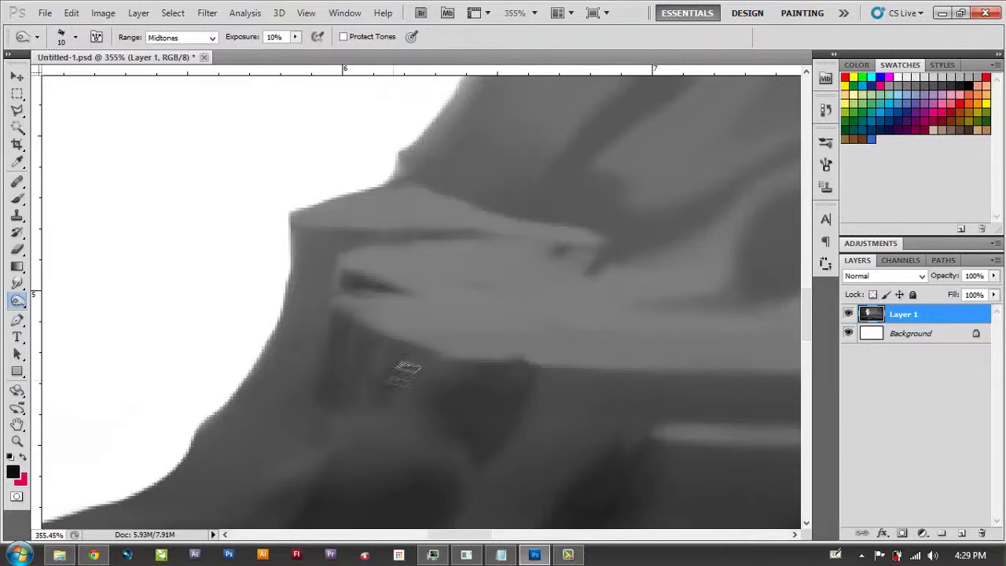
# Step: Return to the Smudge tool, sizing its brush to 6 px, then 18 px
pyautogui.click(17, 283)
pyautogui.rightClick(207, 298)
pyautogui.moveTo(263, 338); pyautogui.dragTo(238, 338)
pyautogui.press('Return')
pyautogui.rightClick(340, 431)
pyautogui.moveTo(378, 382); pyautogui.dragTo(387, 382)
pyautogui.press('Return')
# Step: Smudge the grey tones near the dark fold and the rock edges along the floor
pyautogui.moveTo(273, 469); pyautogui.dragTo(228, 500)
pyautogui.moveTo(332, 456); pyautogui.dragTo(381, 409)
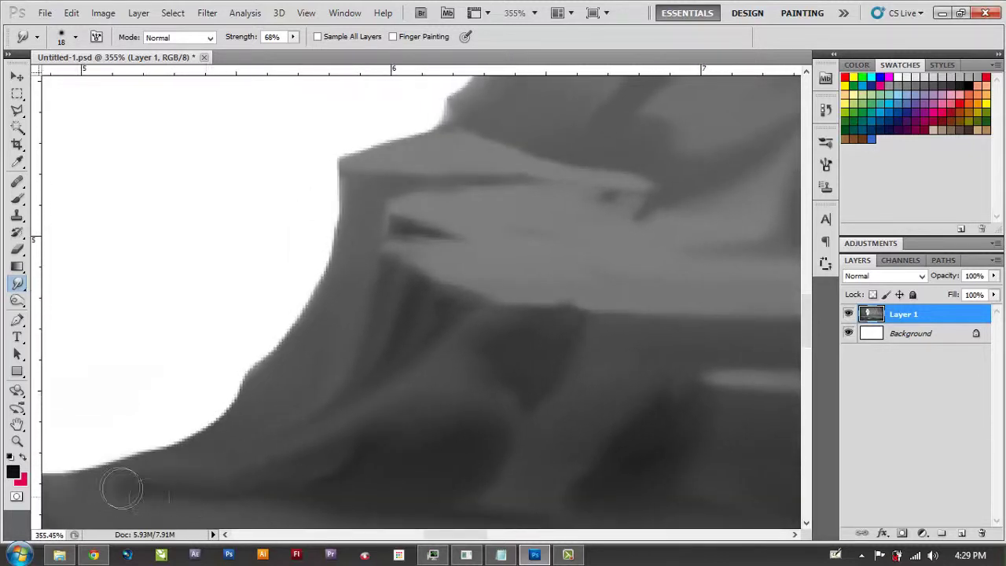
pyautogui.moveTo(386, 511)
pyautogui.mouseDown()
pyautogui.moveTo(386, 370)
pyautogui.moveTo(364, 376)
pyautogui.mouseUp()
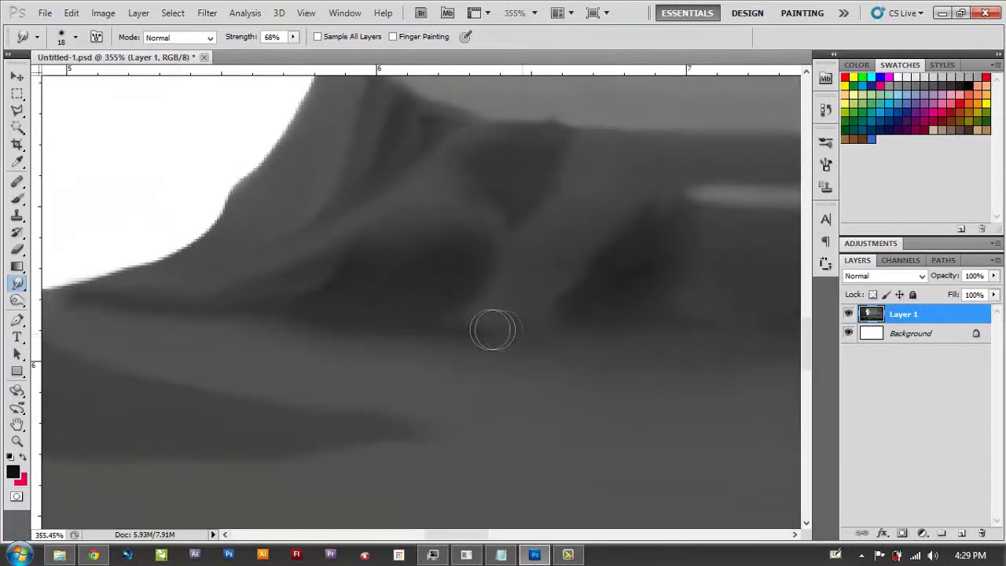
pyautogui.moveTo(625, 338); pyautogui.dragTo(411, 364)
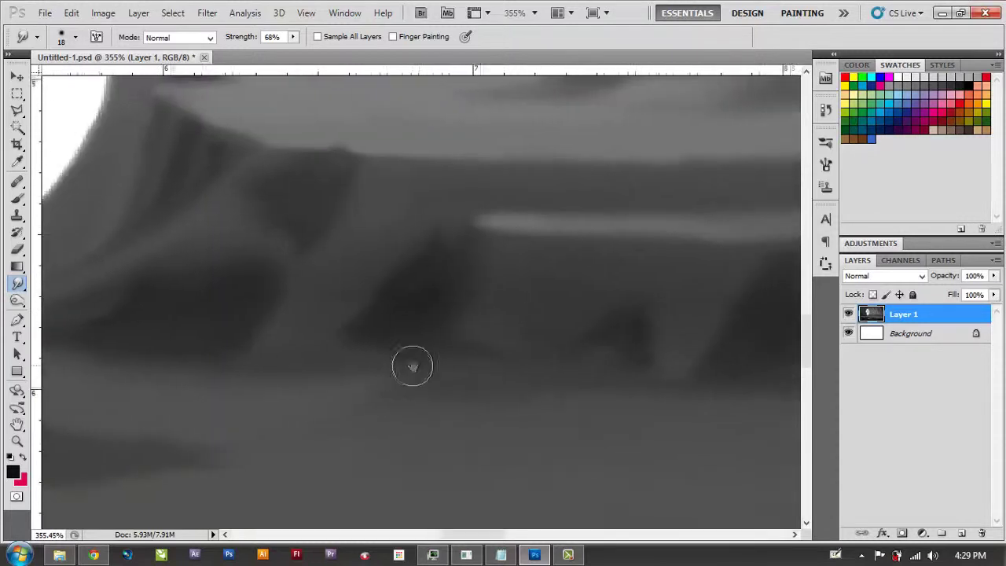
pyautogui.moveTo(642, 396); pyautogui.dragTo(364, 386)
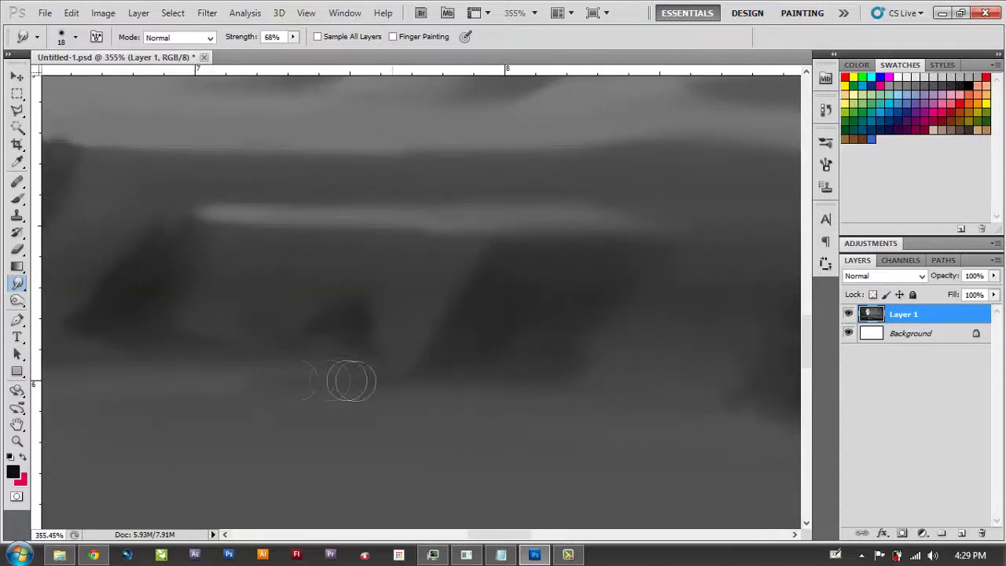
pyautogui.moveTo(611, 355); pyautogui.dragTo(247, 368)
pyautogui.moveTo(442, 371)
pyautogui.mouseDown()
pyautogui.moveTo(467, 353)
pyautogui.moveTo(473, 285)
pyautogui.moveTo(487, 276)
pyautogui.moveTo(476, 309)
pyautogui.moveTo(422, 337)
pyautogui.moveTo(434, 356)
pyautogui.moveTo(406, 333)
pyautogui.moveTo(375, 422)
pyautogui.mouseUp()
pyautogui.moveTo(593, 449); pyautogui.dragTo(247, 398)
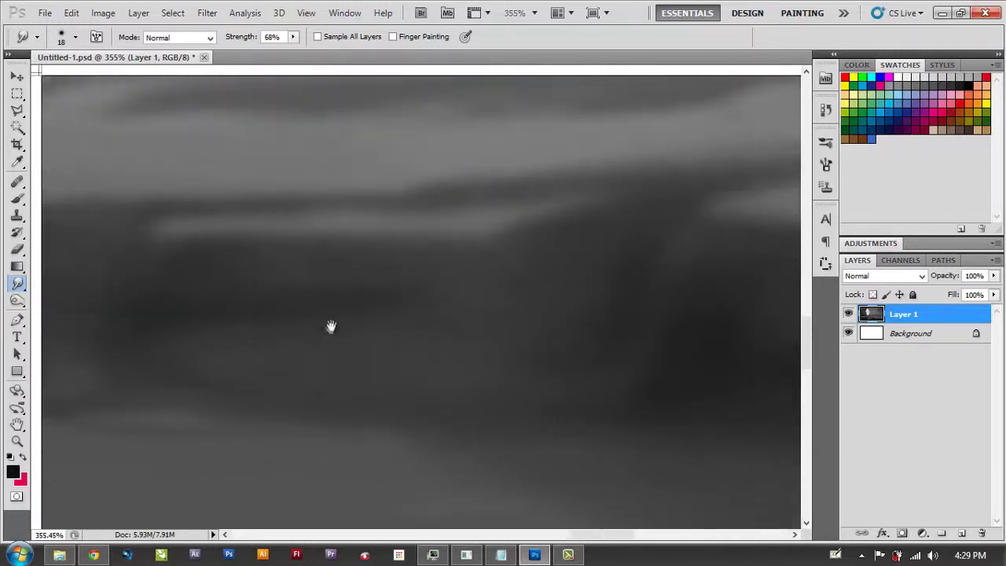
# Step: Resize the Smudge brush from 9 px to 24 px
pyautogui.rightClick(333, 326)
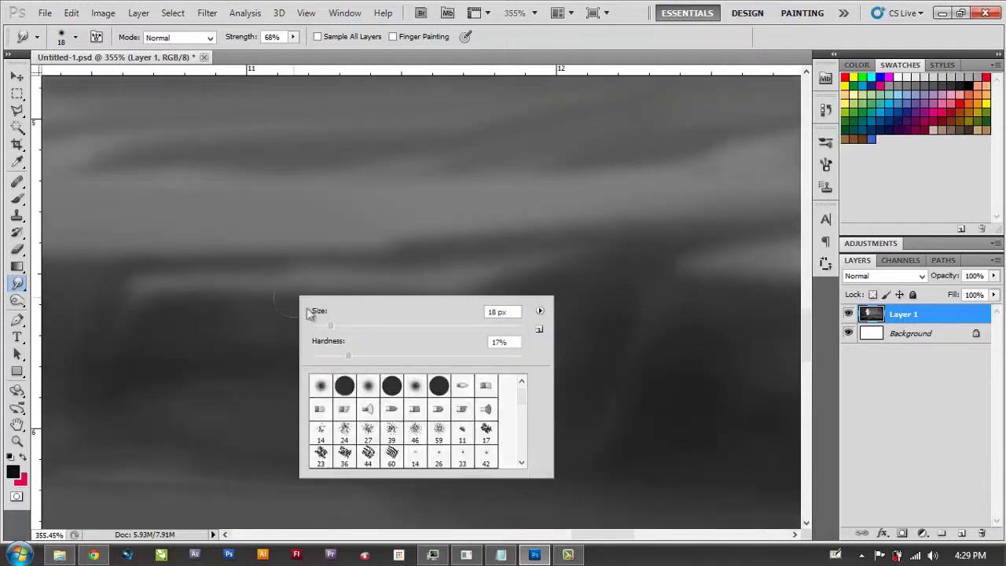
pyautogui.click(116, 267)
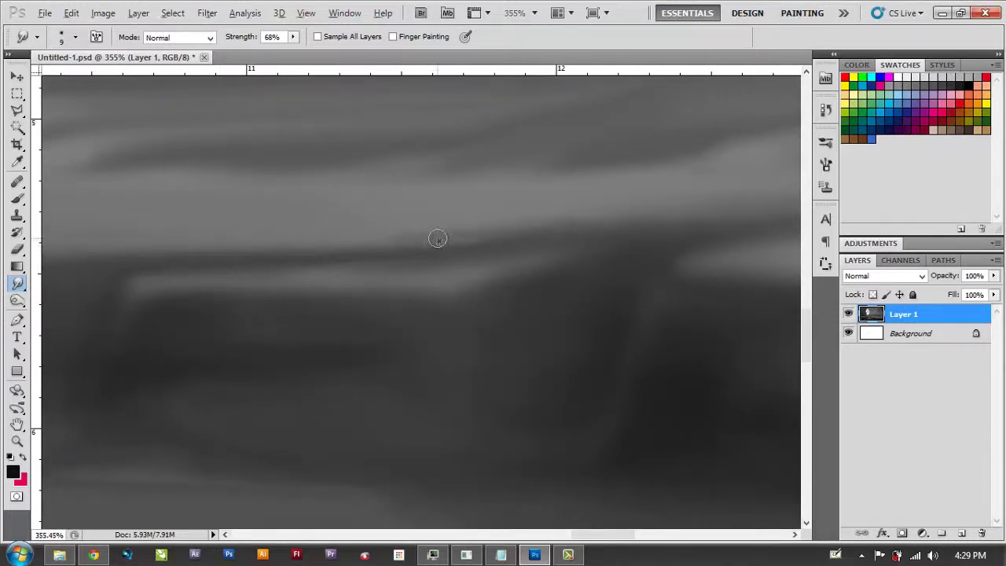
pyautogui.scroll(-1, 438, 238)
pyautogui.rightClick(438, 220)
pyautogui.write('24')
pyautogui.press('Return')
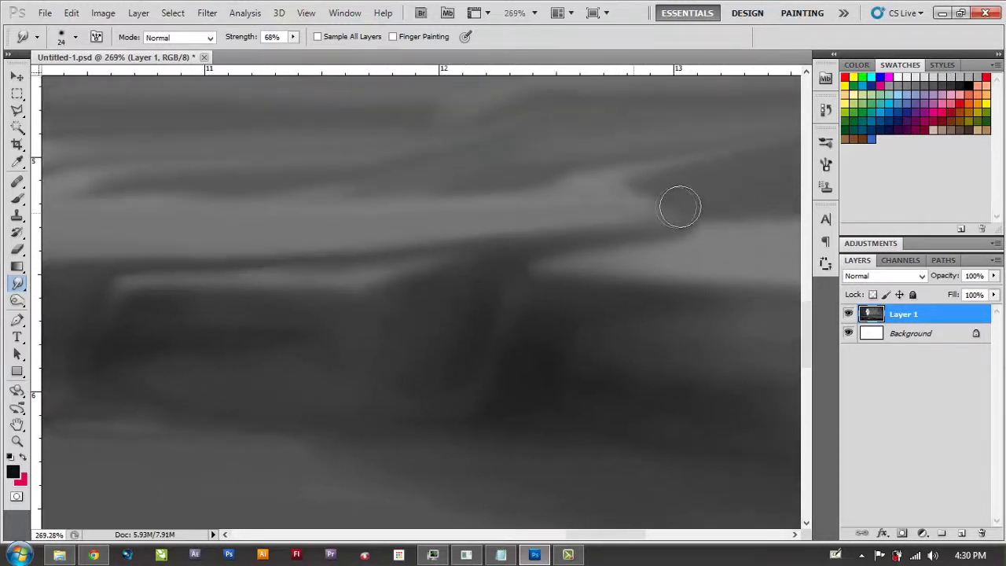
# Step: Soften the light band's lower edge and smear the dark streak rightward along the ledge
pyautogui.moveTo(714, 218); pyautogui.dragTo(517, 233)
pyautogui.moveTo(337, 324)
pyautogui.mouseDown()
pyautogui.moveTo(422, 304)
pyautogui.moveTo(390, 312)
pyautogui.mouseUp()
pyautogui.moveTo(306, 321); pyautogui.dragTo(453, 324)
pyautogui.moveTo(388, 357); pyautogui.dragTo(418, 348)
# Step: Enlarge the Smudge brush to 48 px
pyautogui.rightClick(499, 353)
pyautogui.moveTo(575, 382); pyautogui.dragTo(586, 382)
pyautogui.press('Return')
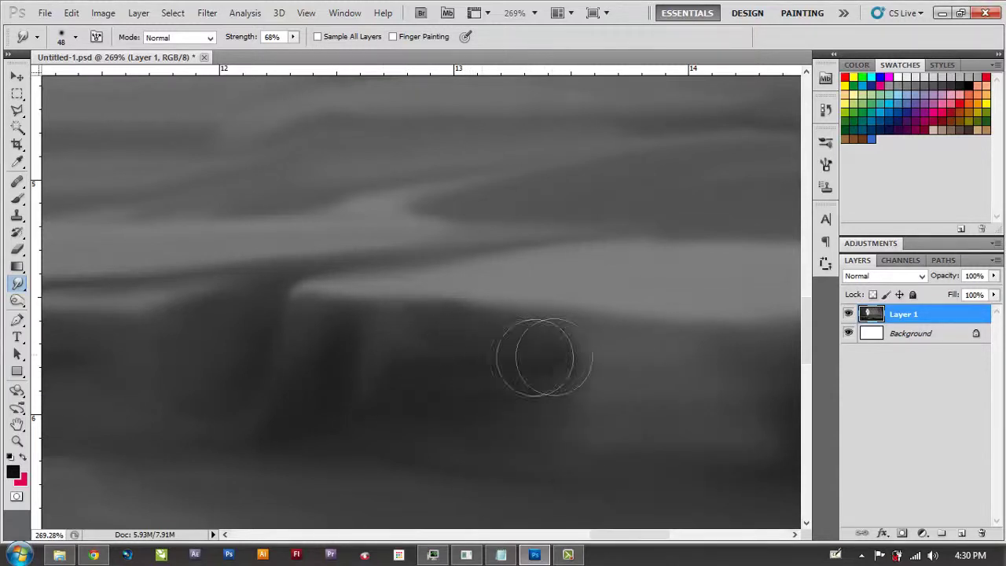
# Step: Smear the grey tones along the lower ledge and the light band near the right edge
pyautogui.hscroll(5, 348, 375)
pyautogui.moveTo(385, 365); pyautogui.dragTo(348, 370)
pyautogui.scroll(2, 225, 355)
pyautogui.hscroll(-1, 224, 354)
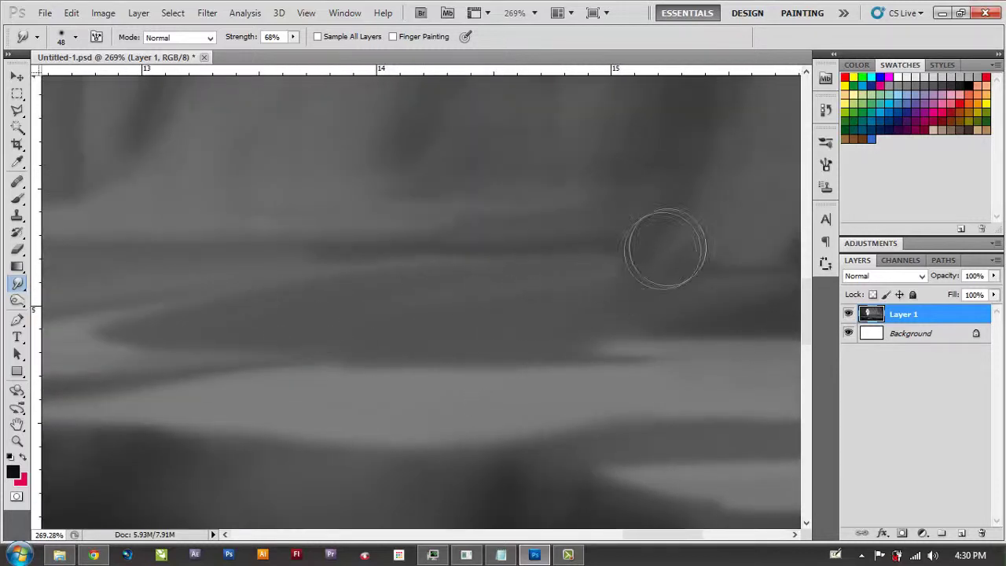
pyautogui.scroll(-3, 482, 305)
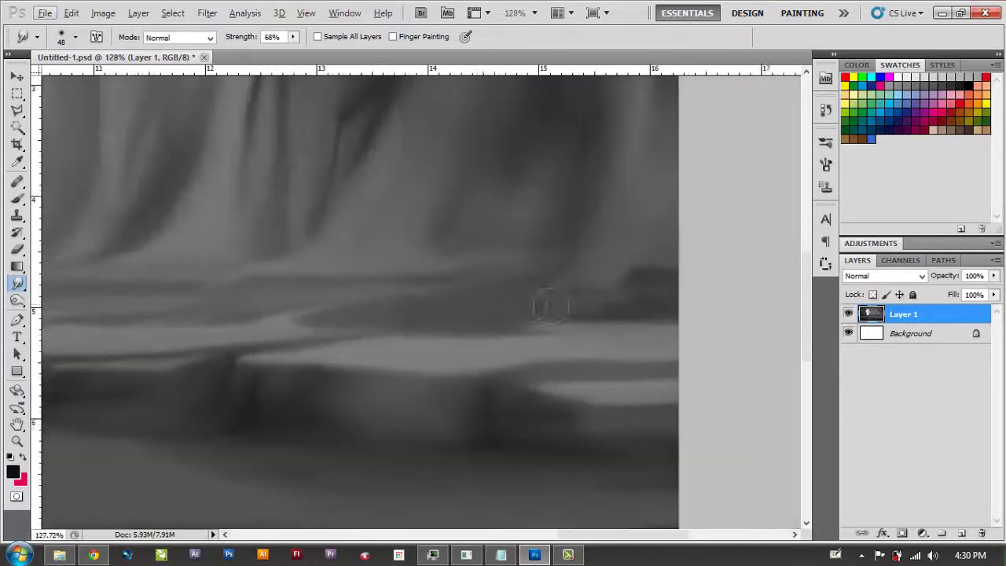
pyautogui.moveTo(530, 312)
pyautogui.mouseDown()
pyautogui.moveTo(613, 299)
pyautogui.moveTo(644, 313)
pyautogui.moveTo(640, 333)
pyautogui.moveTo(584, 337)
pyautogui.moveTo(668, 336)
pyautogui.moveTo(561, 349)
pyautogui.mouseUp()
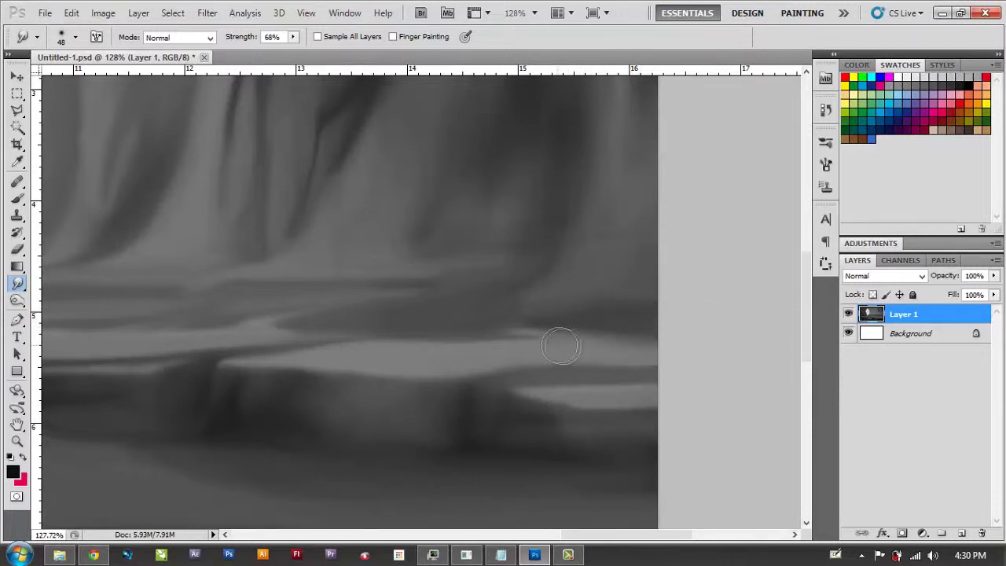
pyautogui.moveTo(625, 406); pyautogui.dragTo(579, 408)
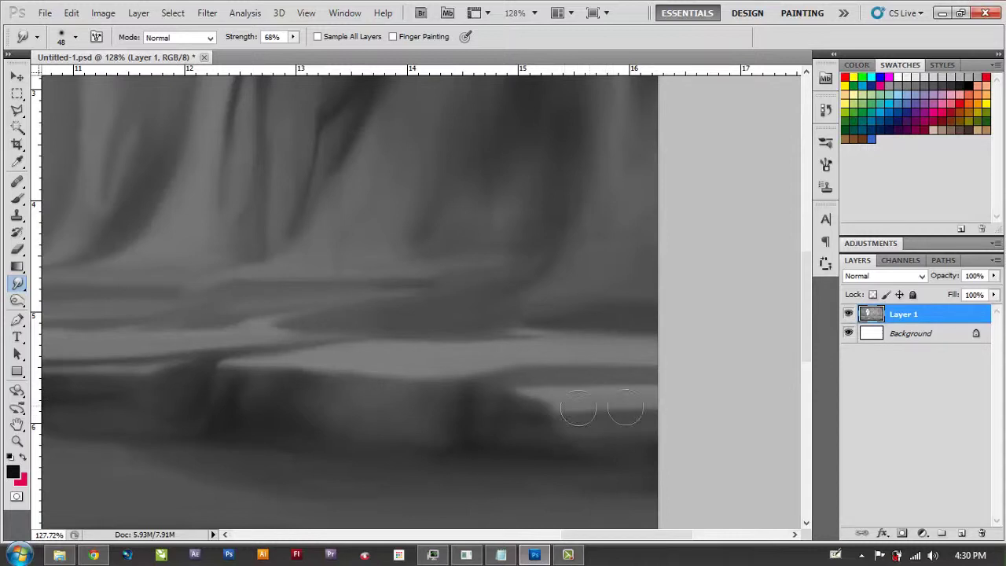
# Step: Smear the dark area along the lower ledges toward the cave opening
pyautogui.moveTo(717, 401); pyautogui.dragTo(727, 402)
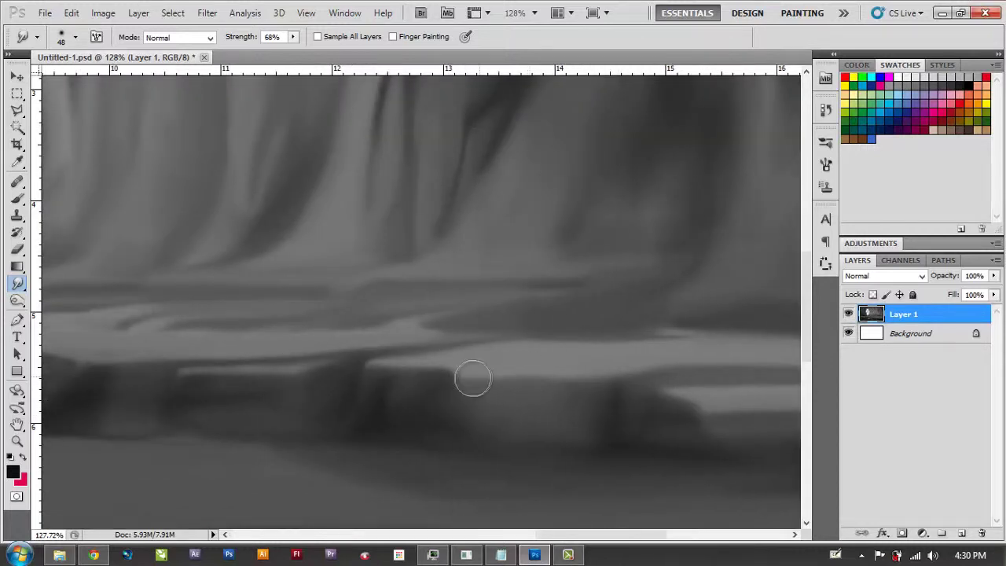
pyautogui.moveTo(370, 327); pyautogui.dragTo(693, 323)
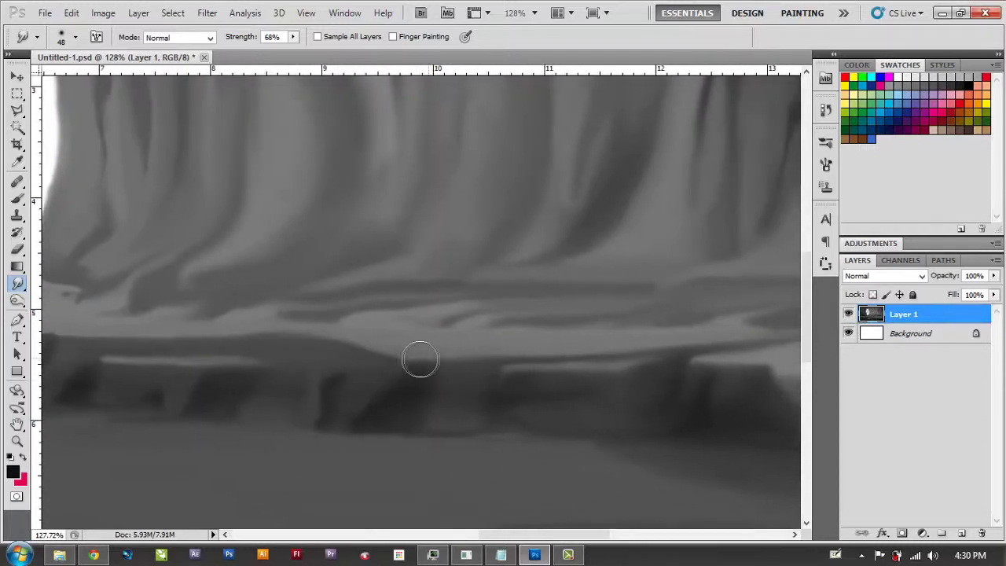
pyautogui.moveTo(423, 361)
pyautogui.mouseDown()
pyautogui.moveTo(383, 369)
pyautogui.moveTo(781, 328)
pyautogui.mouseUp()
pyautogui.moveTo(326, 345); pyautogui.dragTo(533, 317)
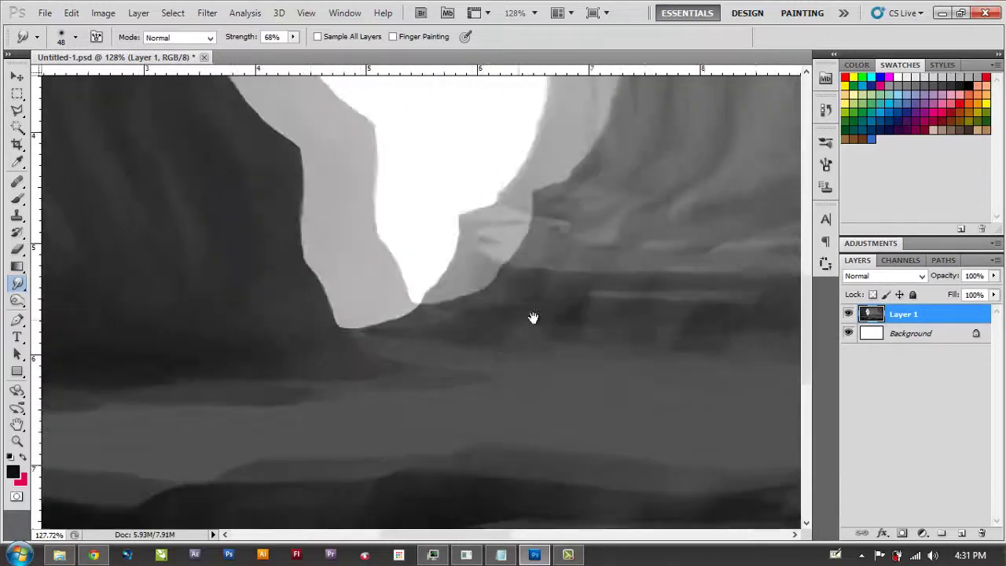
pyautogui.scroll(-3, 533, 318)
pyautogui.scroll(-1, 503, 362)
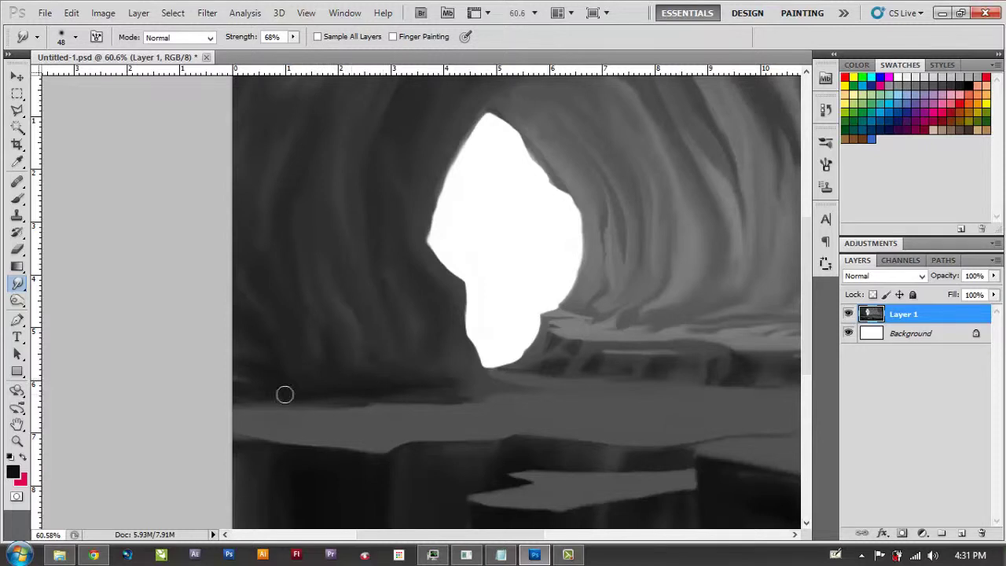
# Step: Switch to the Dodge tool and zoom out to show the whole painting
pyautogui.click(17, 299)
pyautogui.rightClick(340, 161)
pyautogui.press('Escape')
pyautogui.scroll(-1, 338, 294)
pyautogui.rightClick(376, 206)
pyautogui.press('Escape')
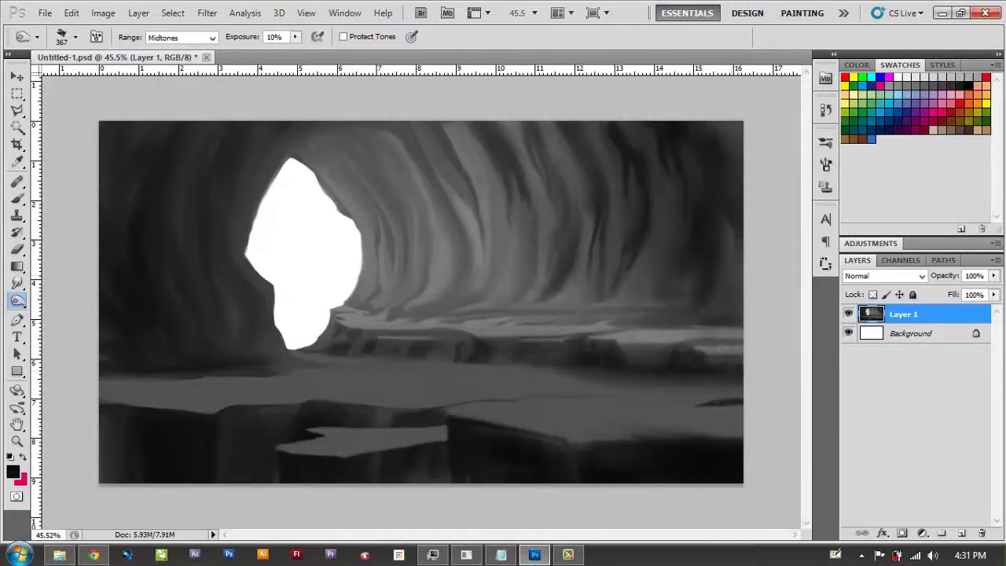
# Step: Enlarge the Dodge brush to 776 px
pyautogui.rightClick(692, 197)
pyautogui.moveTo(723, 218); pyautogui.dragTo(751, 219)
pyautogui.press('Return')
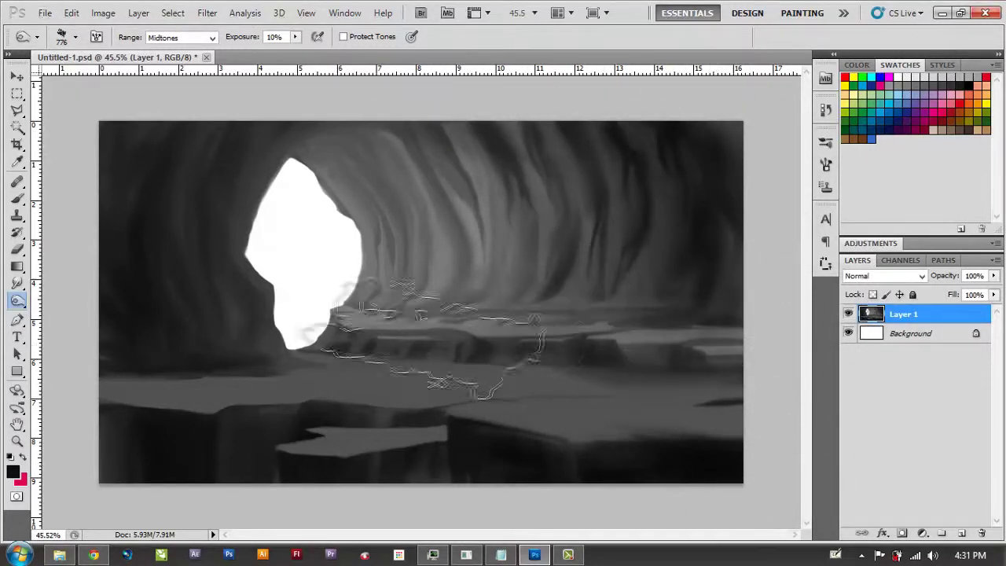
# Step: Set up the Burn tool with a 171 px brush limited to Midtones
pyautogui.rightClick(17, 300)
pyautogui.click(74, 313)
pyautogui.rightClick(585, 385)
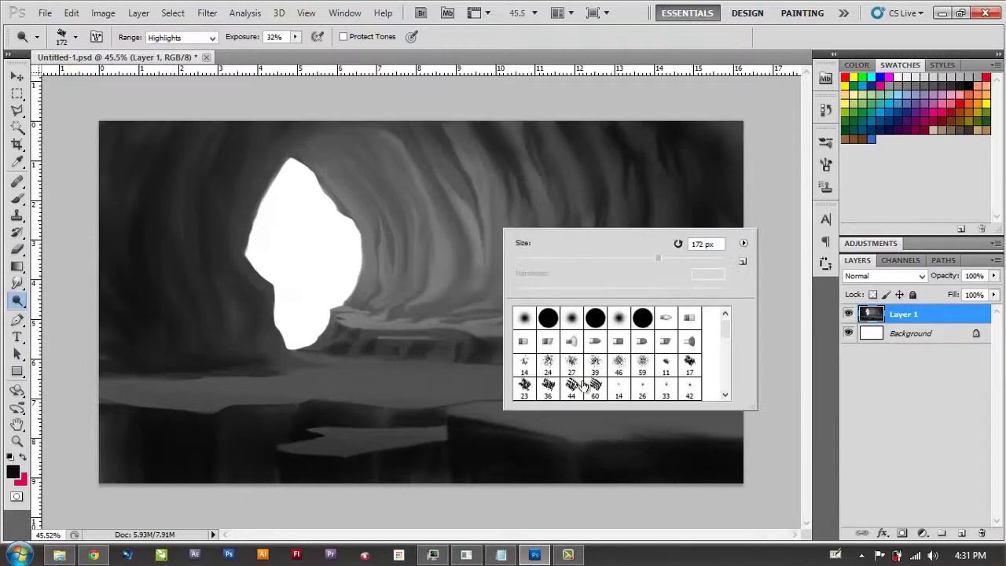
pyautogui.moveTo(658, 261); pyautogui.dragTo(494, 283)
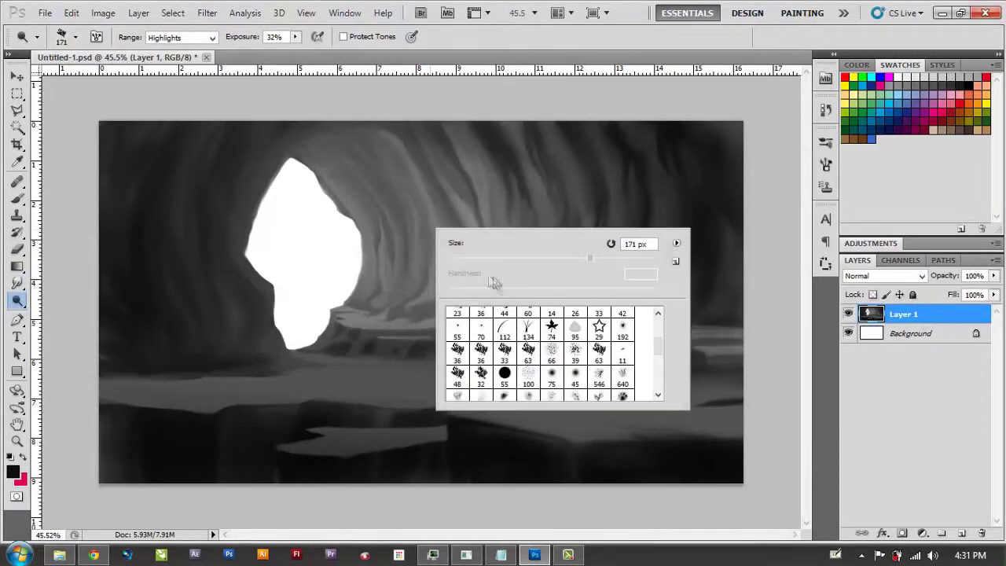
pyautogui.click(295, 37)
pyautogui.click(181, 37)
pyautogui.click(169, 60)
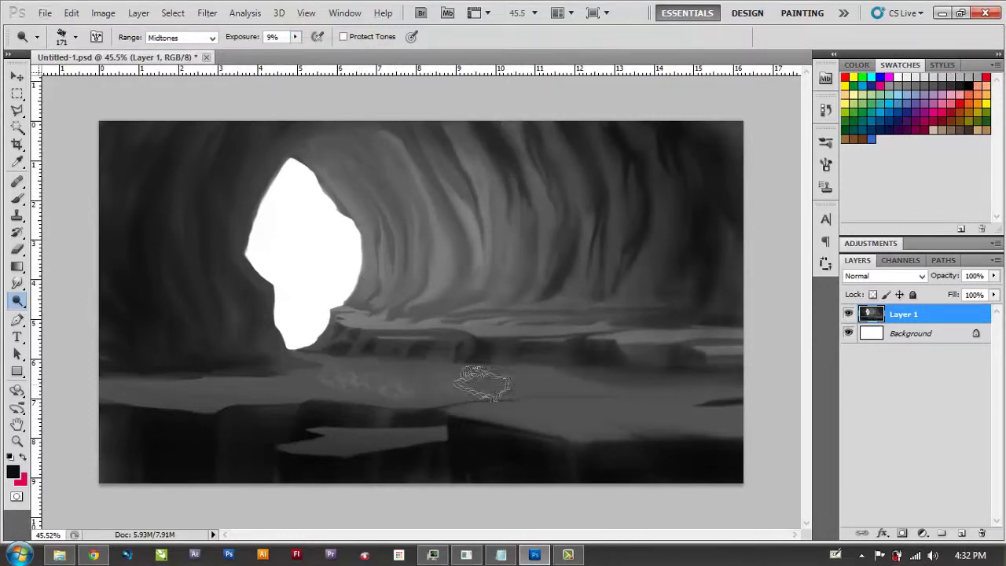
# Step: Smudge along the lower cave floor, then return to burning
pyautogui.press('r')
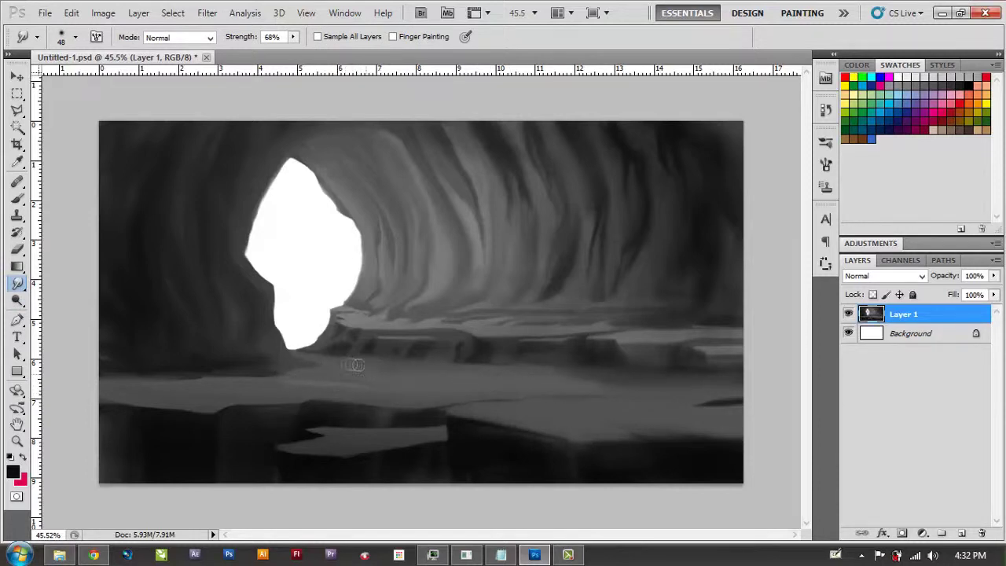
pyautogui.moveTo(627, 382); pyautogui.dragTo(699, 380)
pyautogui.scroll(5, 397, 351)
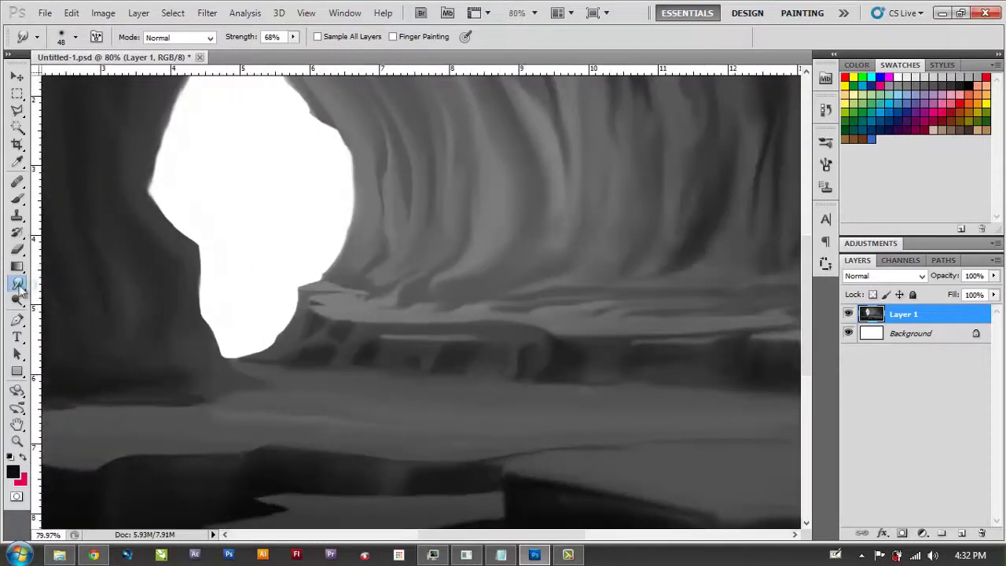
pyautogui.press('o')
pyautogui.rightClick(391, 302)
pyautogui.click(318, 312)
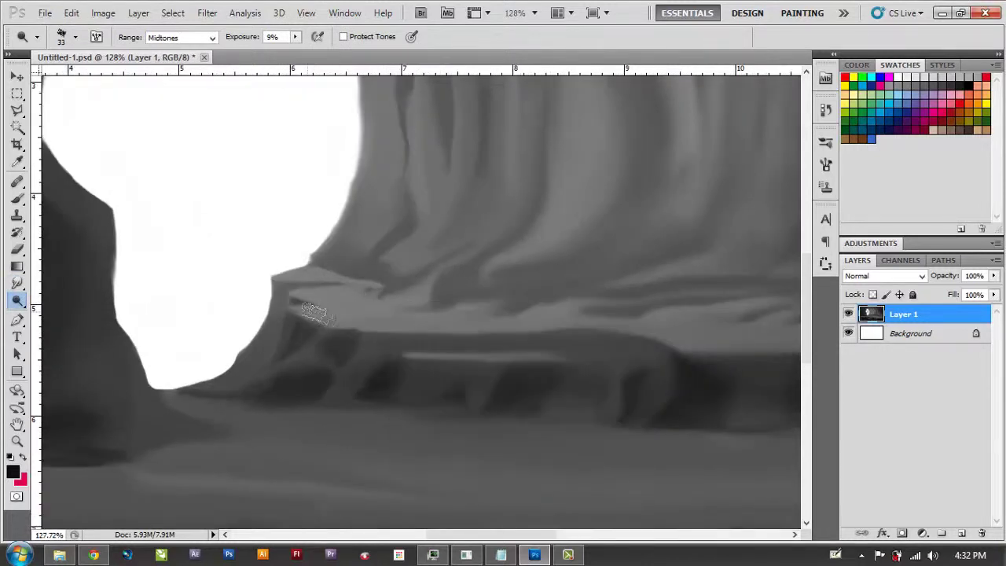
pyautogui.scroll(3, 346, 299)
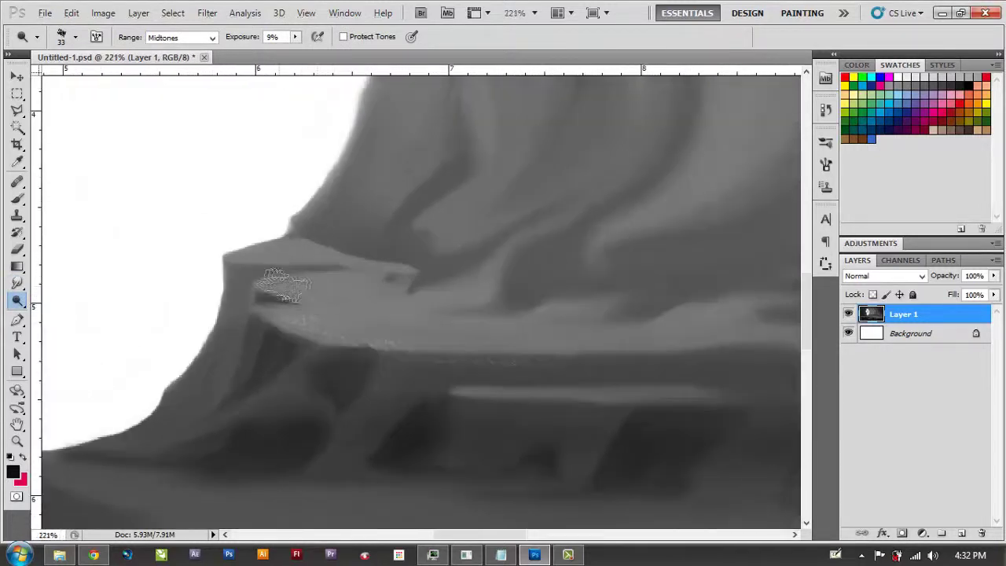
# Step: Dodge the upper and lower ledges beside the opening, using a different brush shape
pyautogui.moveTo(302, 259)
pyautogui.mouseDown()
pyautogui.moveTo(267, 252)
pyautogui.moveTo(331, 314)
pyautogui.moveTo(436, 330)
pyautogui.mouseUp()
pyautogui.rightClick(17, 283)
pyautogui.click(55, 281)
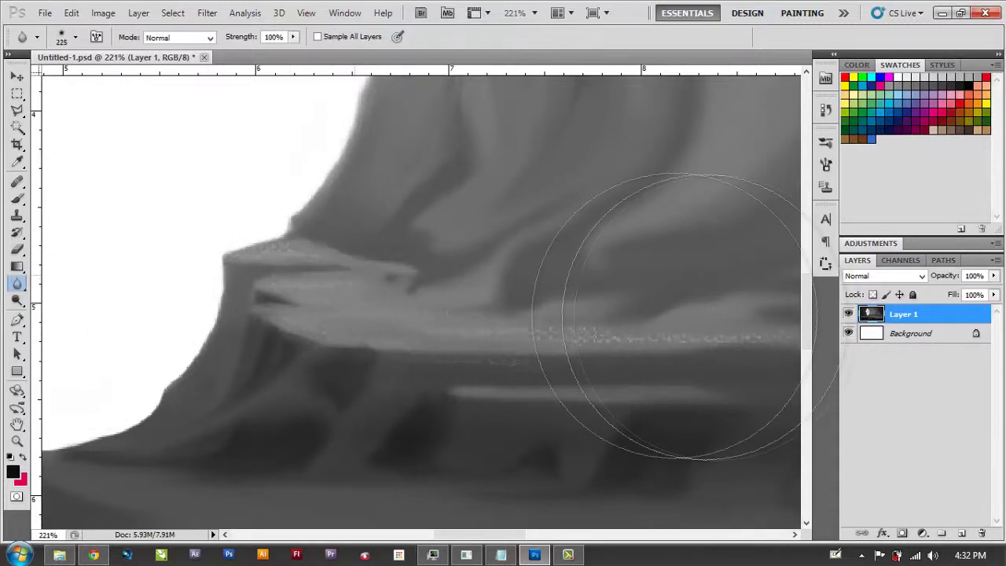
pyautogui.scroll(-3, 517, 303)
pyautogui.click(17, 300)
pyautogui.rightClick(359, 318)
pyautogui.doubleClick(411, 444)
pyautogui.moveTo(245, 299)
pyautogui.mouseDown()
pyautogui.moveTo(325, 322)
pyautogui.moveTo(307, 338)
pyautogui.moveTo(434, 322)
pyautogui.mouseUp()
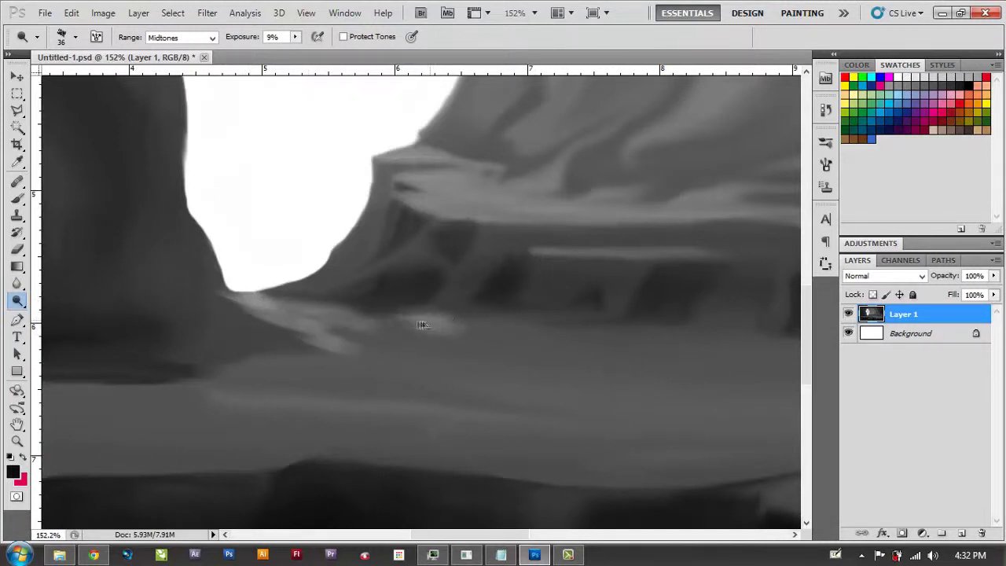
pyautogui.moveTo(370, 316); pyautogui.dragTo(448, 353)
# Step: Smudge the light ledge streaks to soften them
pyautogui.rightClick(18, 283)
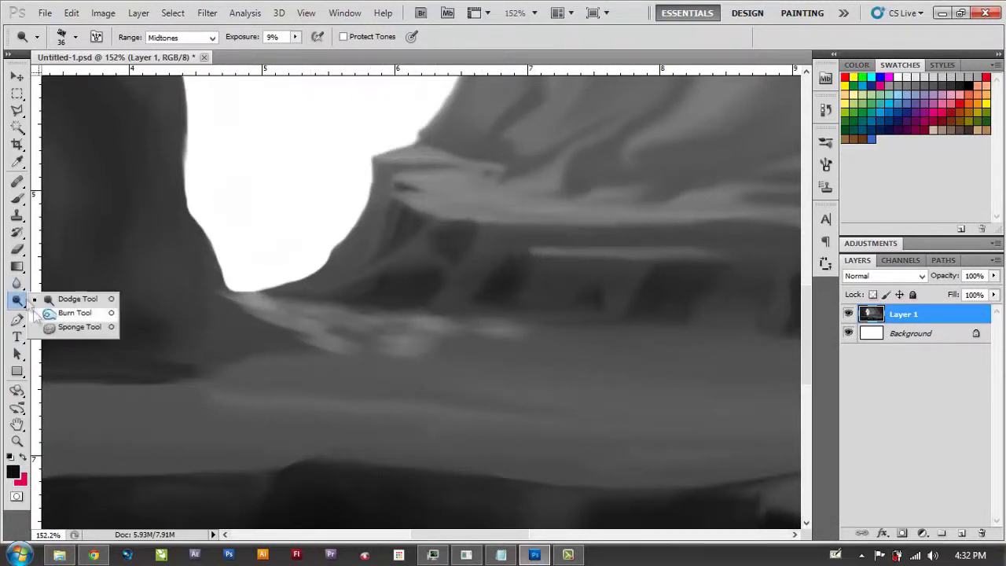
pyautogui.click(59, 322)
pyautogui.moveTo(515, 383)
pyautogui.mouseDown()
pyautogui.moveTo(602, 339)
pyautogui.moveTo(652, 364)
pyautogui.moveTo(390, 336)
pyautogui.mouseUp()
pyautogui.moveTo(278, 347)
pyautogui.mouseDown()
pyautogui.moveTo(325, 375)
pyautogui.moveTo(310, 359)
pyautogui.moveTo(329, 358)
pyautogui.mouseUp()
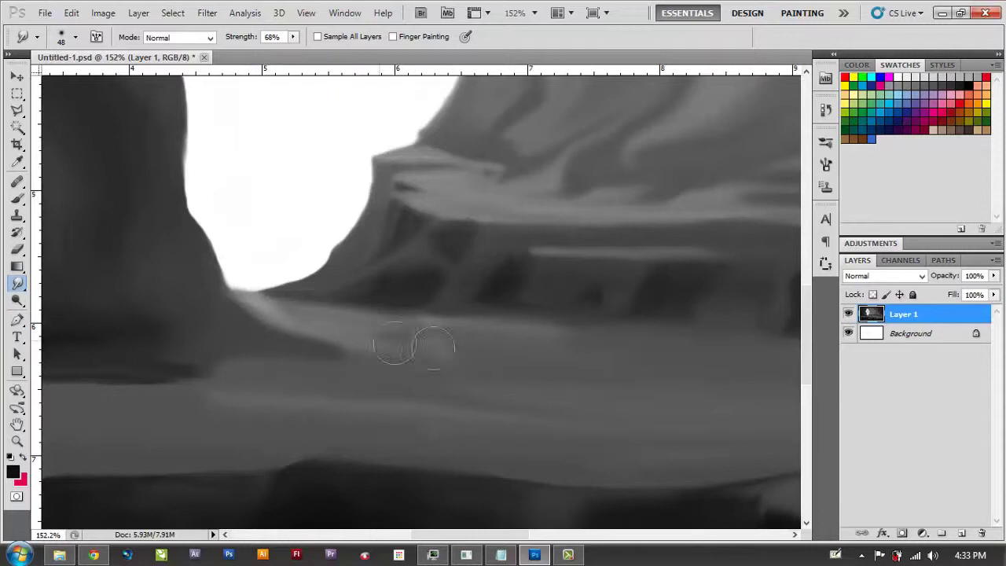
pyautogui.moveTo(685, 354)
pyautogui.mouseDown()
pyautogui.moveTo(496, 354)
pyautogui.moveTo(475, 376)
pyautogui.mouseUp()
# Step: Dodge a streak on the lower floor with a 58 px brush
pyautogui.press('o')
pyautogui.rightClick(551, 413)
pyautogui.moveTo(598, 393); pyautogui.dragTo(611, 393)
pyautogui.moveTo(464, 409); pyautogui.dragTo(555, 409)
# Step: Undo the floor streak, select the Burn tool, and add an empty Layer 2
pyautogui.hotkey('ctrl', 'z')
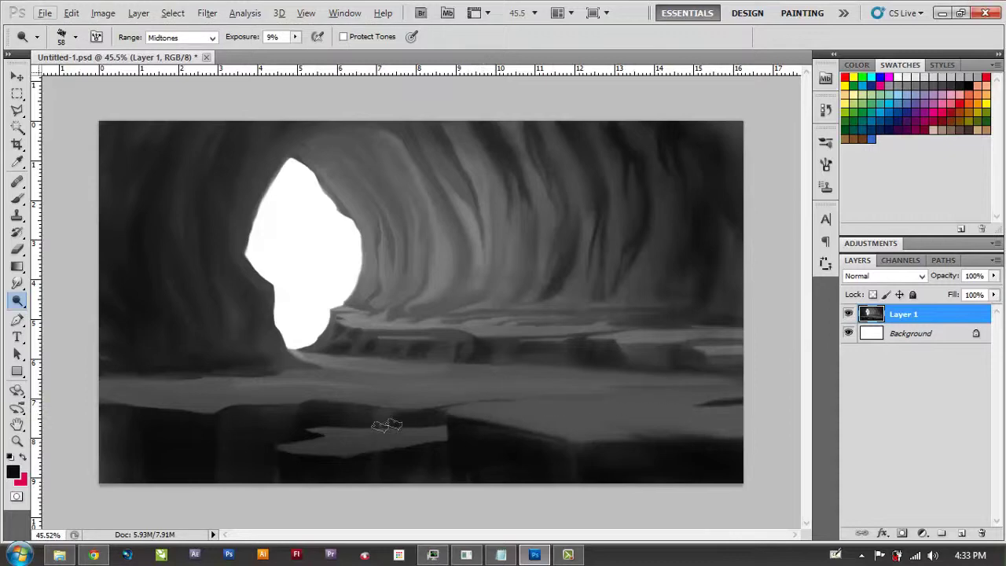
pyautogui.rightClick(17, 300)
pyautogui.click(62, 314)
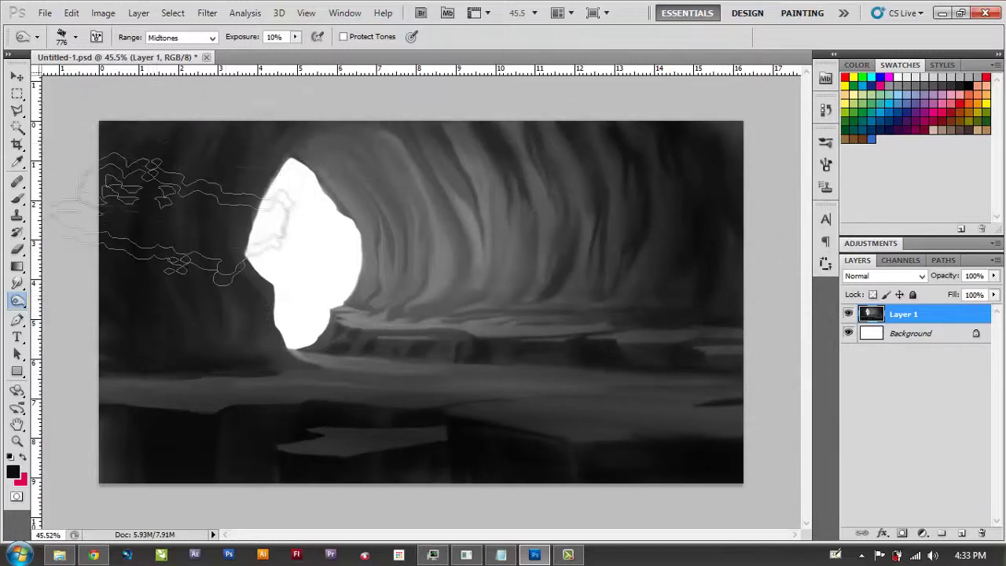
pyautogui.click(961, 533)
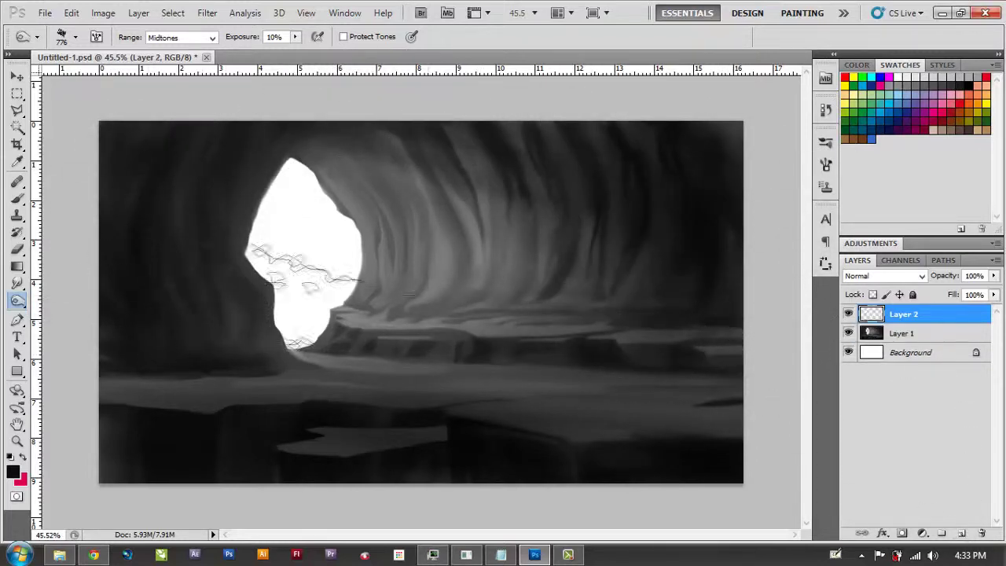
# Step: Fill Layer 2 with brown and set its blend mode to Color Dodge
pyautogui.click(17, 198)
pyautogui.hotkey('alt', 'BackSpace')
pyautogui.click(884, 276)
pyautogui.click(887, 63)
pyautogui.press('Down')
pyautogui.press('Down')
pyautogui.press('Down')
pyautogui.press('Down')
pyautogui.press('Down')
pyautogui.press('Down')
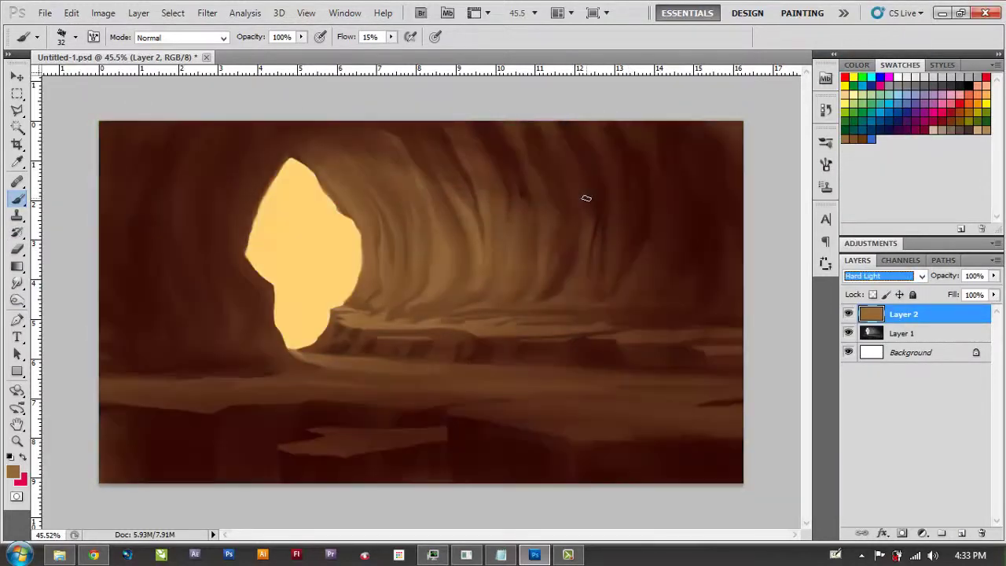
pyautogui.press('Down')
pyautogui.press('Down')
pyautogui.press('Down')
pyautogui.press('Down')
pyautogui.press('Down')
pyautogui.press('Down')
pyautogui.press('Down')
pyautogui.press('Down')
pyautogui.press('Down')
pyautogui.click(961, 533)
pyautogui.hotkey('ctrl', 'z')
# Step: Try a 191 px cyan brush stroke in the cave opening, then undo it
pyautogui.click(894, 95)
pyautogui.rightClick(494, 185)
pyautogui.moveTo(509, 226); pyautogui.dragTo(598, 225)
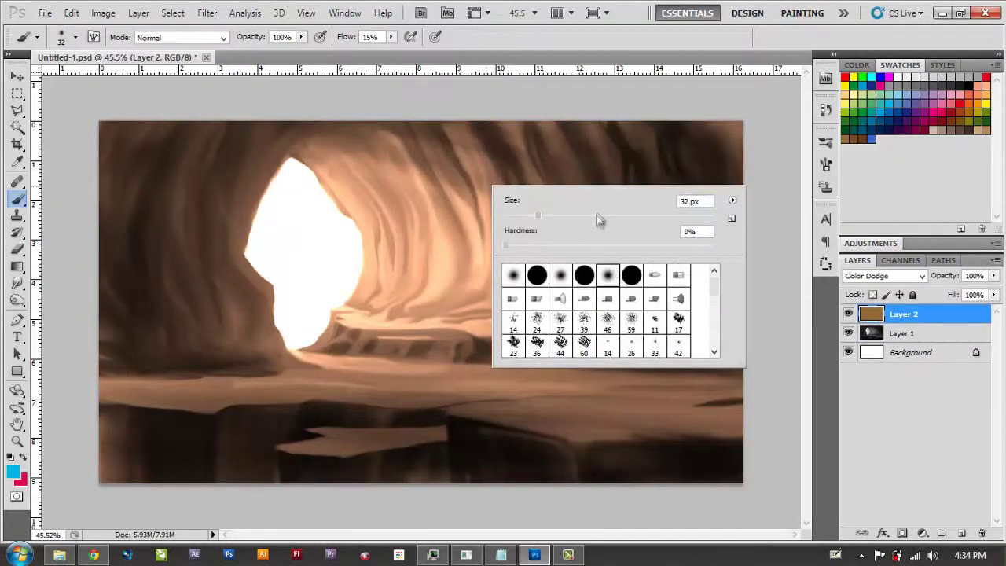
pyautogui.press('Return')
pyautogui.moveTo(322, 169); pyautogui.dragTo(334, 236)
pyautogui.hotkey('ctrl', 'z')
# Step: Paint blue light down the opening's wall and a dark brown stroke along the left ledge
pyautogui.rightClick(402, 206)
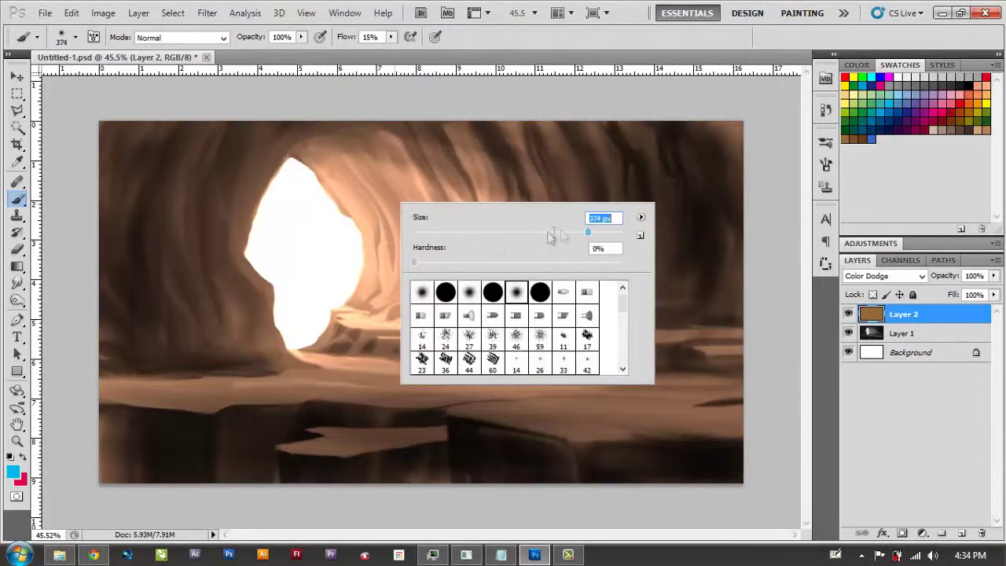
pyautogui.click(871, 138)
pyautogui.moveTo(327, 153)
pyautogui.mouseDown()
pyautogui.moveTo(369, 228)
pyautogui.moveTo(352, 301)
pyautogui.mouseUp()
pyautogui.moveTo(337, 124); pyautogui.dragTo(386, 231)
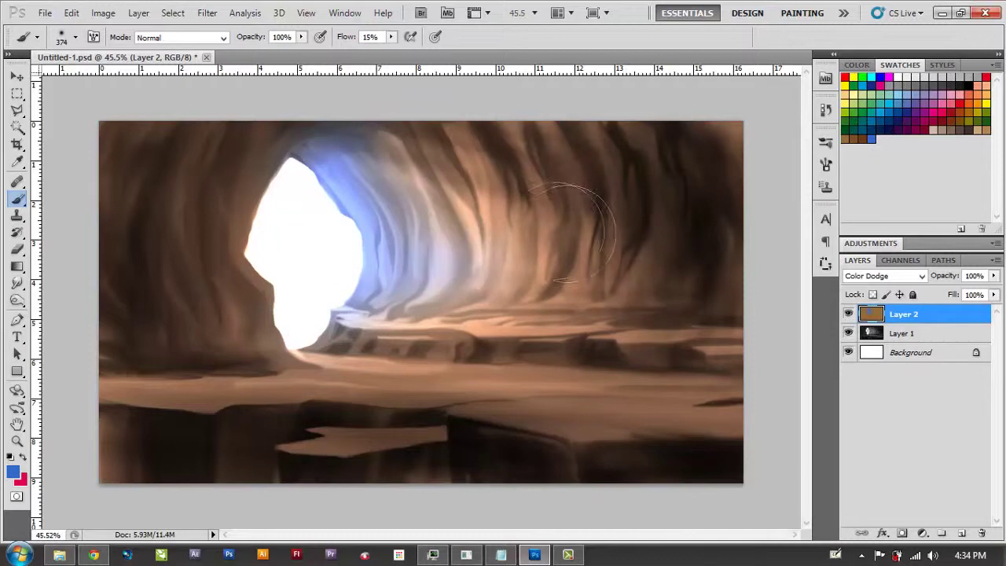
pyautogui.click(859, 141)
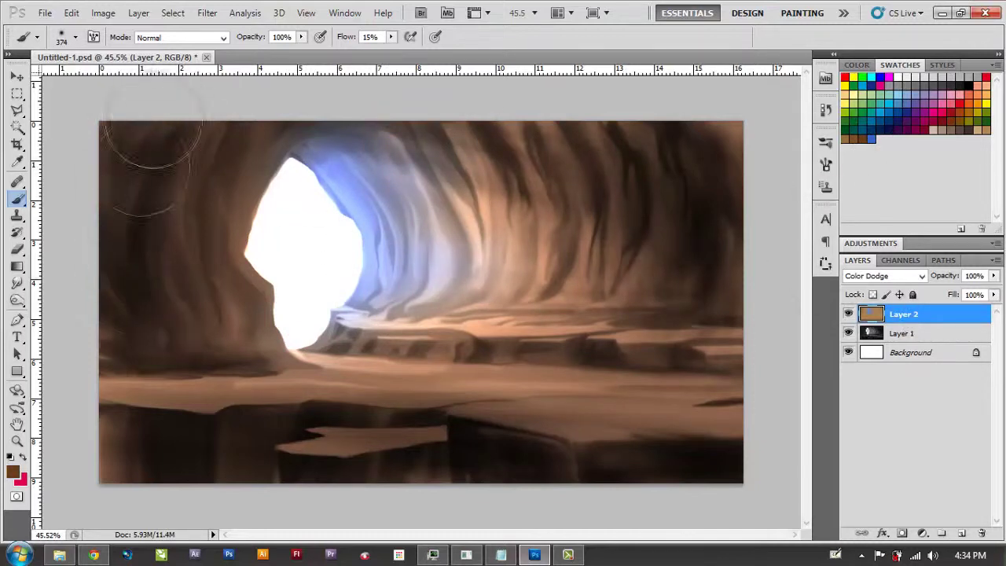
pyautogui.moveTo(110, 384); pyautogui.dragTo(206, 405)
pyautogui.click(884, 276)
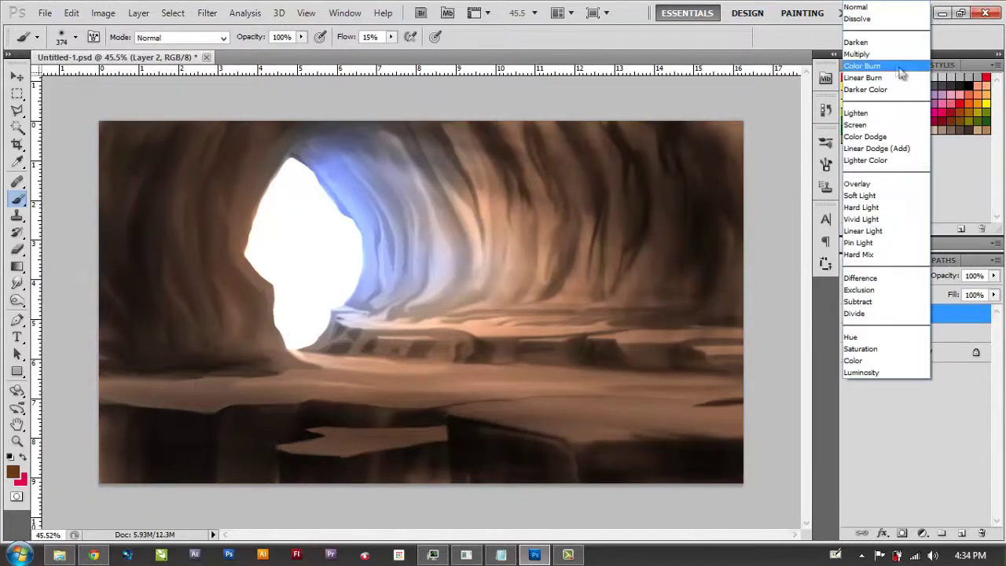
# Step: Set Layer 2 to Hard Light and darken the upper-right wall and lower ledge
pyautogui.click(875, 61)
pyautogui.press('Down')
pyautogui.press('Down')
pyautogui.press('Down')
pyautogui.press('Down')
pyautogui.press('Down')
pyautogui.press('Down')
pyautogui.press('Down')
pyautogui.press('Down')
pyautogui.press('Down')
pyautogui.press('Down')
pyautogui.press('Return')
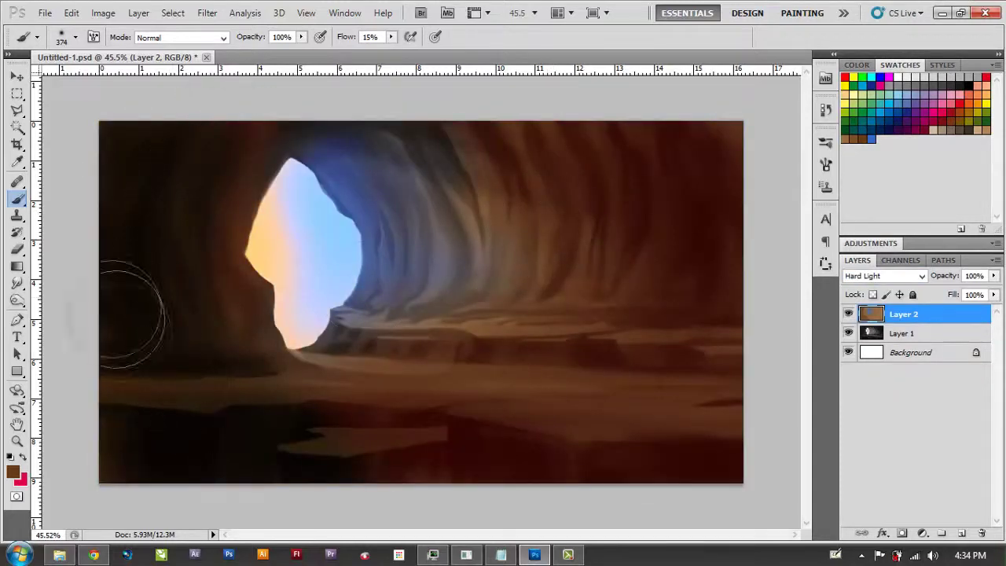
pyautogui.moveTo(755, 276)
pyautogui.mouseDown()
pyautogui.moveTo(734, 265)
pyautogui.moveTo(741, 338)
pyautogui.moveTo(490, 348)
pyautogui.moveTo(637, 415)
pyautogui.moveTo(366, 416)
pyautogui.moveTo(561, 180)
pyautogui.moveTo(438, 213)
pyautogui.moveTo(404, 153)
pyautogui.mouseUp()
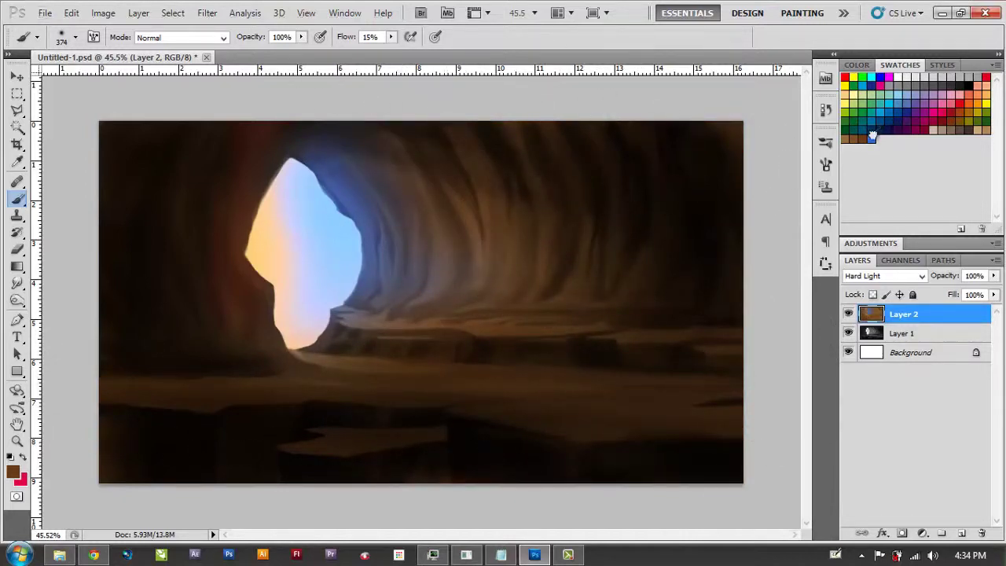
# Step: Pick dark blue and test a stroke in the sky, then undo it
pyautogui.click(871, 138)
pyautogui.scroll(3, 297, 253)
pyautogui.rightClick(333, 242)
pyautogui.moveTo(236, 126)
pyautogui.mouseDown()
pyautogui.moveTo(221, 218)
pyautogui.moveTo(374, 270)
pyautogui.mouseUp()
pyautogui.hotkey('ctrl', 'z')
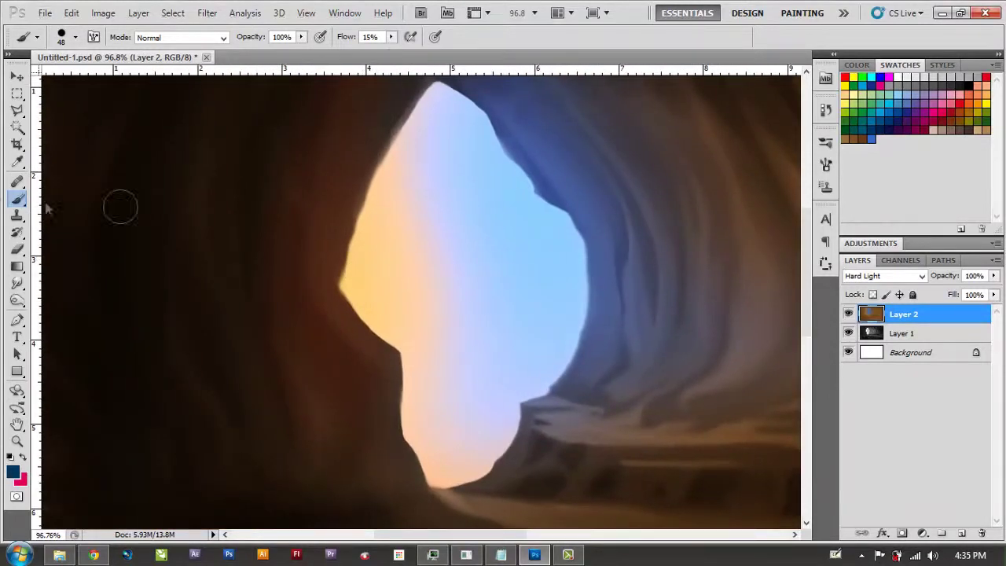
# Step: Magic Wand-select the sky inside the opening on Layer 1, then return to Layer 2
pyautogui.press('w')
pyautogui.click(902, 334)
pyautogui.click(472, 251)
pyautogui.click(904, 313)
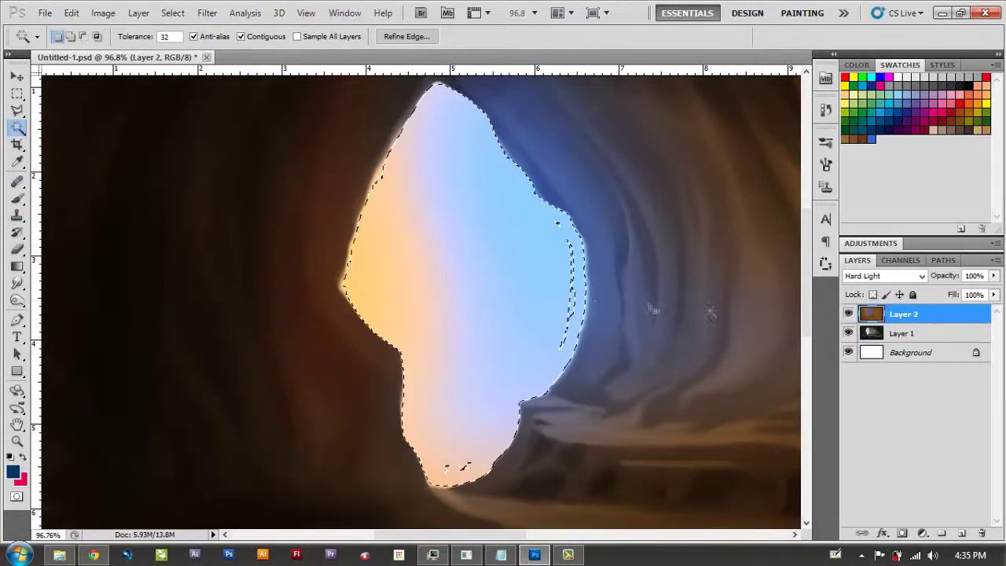
# Step: Paint the selected sky deep blue with a softer brush, deselect, and darken its edges
pyautogui.click(17, 198)
pyautogui.rightClick(618, 233)
pyautogui.moveTo(831, 277); pyautogui.dragTo(759, 277)
pyautogui.press('Return')
pyautogui.moveTo(471, 118)
pyautogui.mouseDown()
pyautogui.moveTo(382, 279)
pyautogui.moveTo(449, 404)
pyautogui.moveTo(551, 275)
pyautogui.moveTo(542, 330)
pyautogui.moveTo(457, 244)
pyautogui.mouseUp()
pyautogui.hotkey('ctrl', 'd')
pyautogui.moveTo(449, 202)
pyautogui.mouseDown()
pyautogui.moveTo(539, 225)
pyautogui.moveTo(566, 259)
pyautogui.moveTo(472, 436)
pyautogui.moveTo(550, 191)
pyautogui.moveTo(359, 247)
pyautogui.moveTo(606, 483)
pyautogui.moveTo(485, 269)
pyautogui.mouseUp()
pyautogui.scroll(-3, 485, 270)
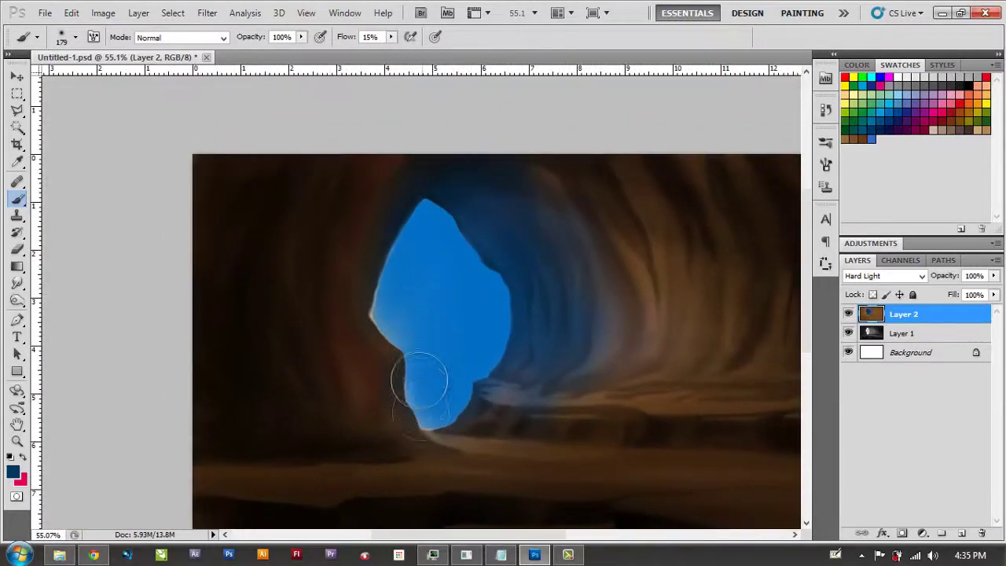
pyautogui.click(885, 276)
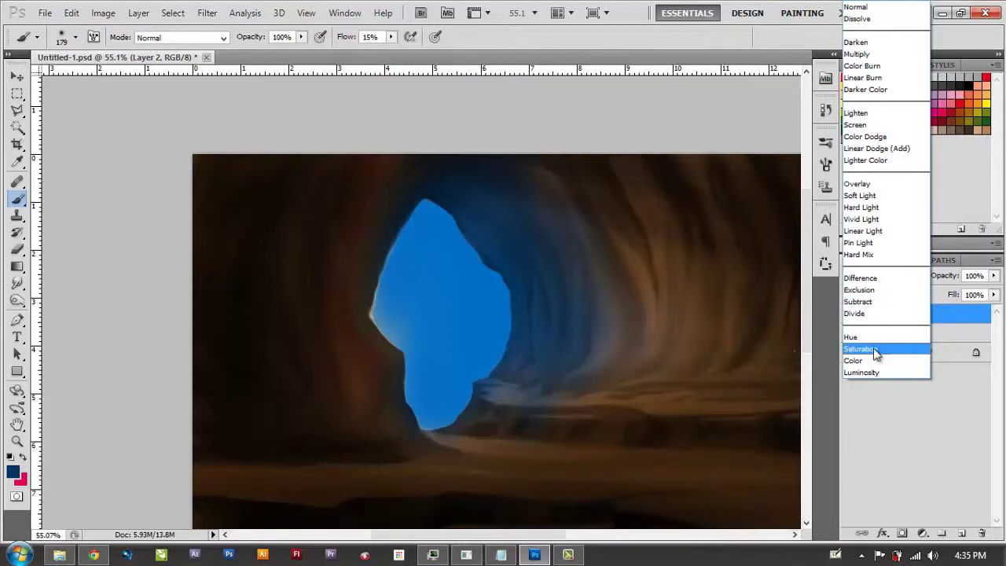
# Step: Switch Layer 2's blend mode to Divide
pyautogui.click(869, 364)
pyautogui.press('Down')
pyautogui.press('Up')
pyautogui.press('Up')
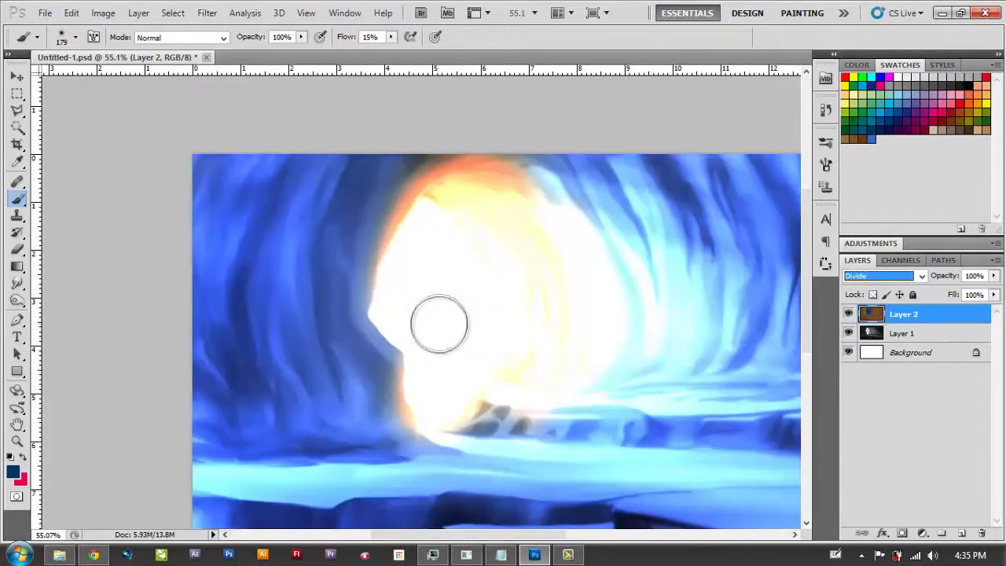
pyautogui.scroll(-1, 440, 326)
pyautogui.scroll(-1, 363, 258)
# Step: Fill Layer 2 with brown and brighten the orange and white glow around the opening
pyautogui.moveTo(340, 162)
pyautogui.mouseDown()
pyautogui.moveTo(362, 156)
pyautogui.moveTo(338, 292)
pyautogui.mouseUp()
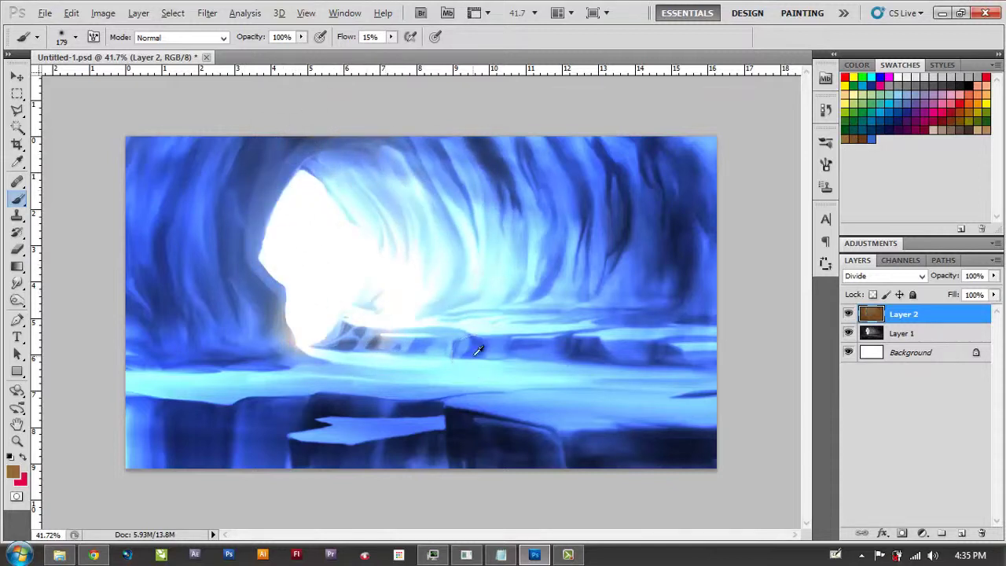
pyautogui.hotkey('alt', 'BackSpace')
pyautogui.moveTo(337, 290); pyautogui.dragTo(318, 236)
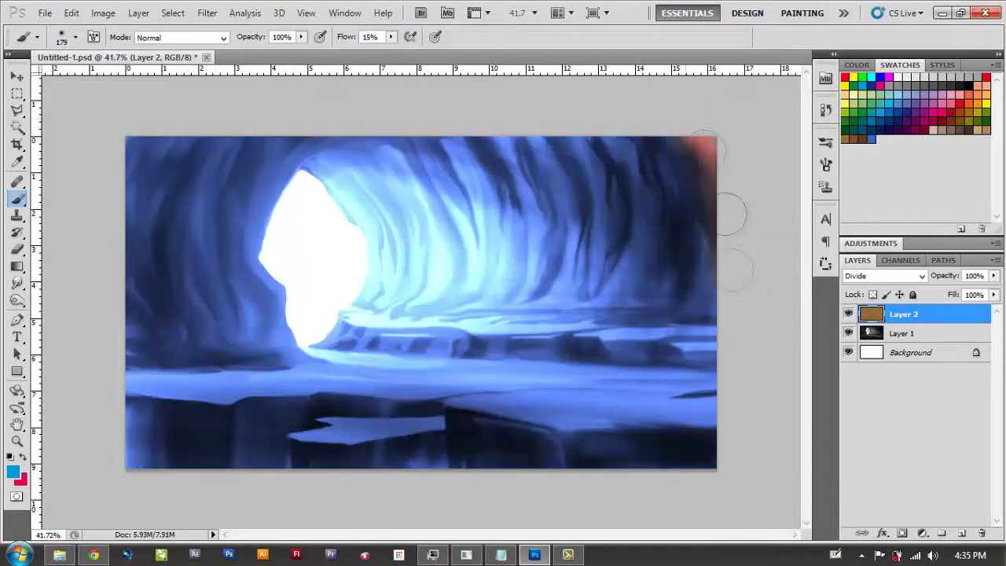
pyautogui.rightClick(635, 224)
pyautogui.moveTo(712, 314); pyautogui.dragTo(718, 449)
pyautogui.hotkey('ctrl', 'z')
# Step: Add a faint red tint along the bottom, then shrink the brush to 114
pyautogui.moveTo(512, 483)
pyautogui.mouseDown()
pyautogui.moveTo(271, 511)
pyautogui.moveTo(101, 438)
pyautogui.mouseUp()
pyautogui.rightClick(338, 358)
pyautogui.write('114')
pyautogui.press('Return')
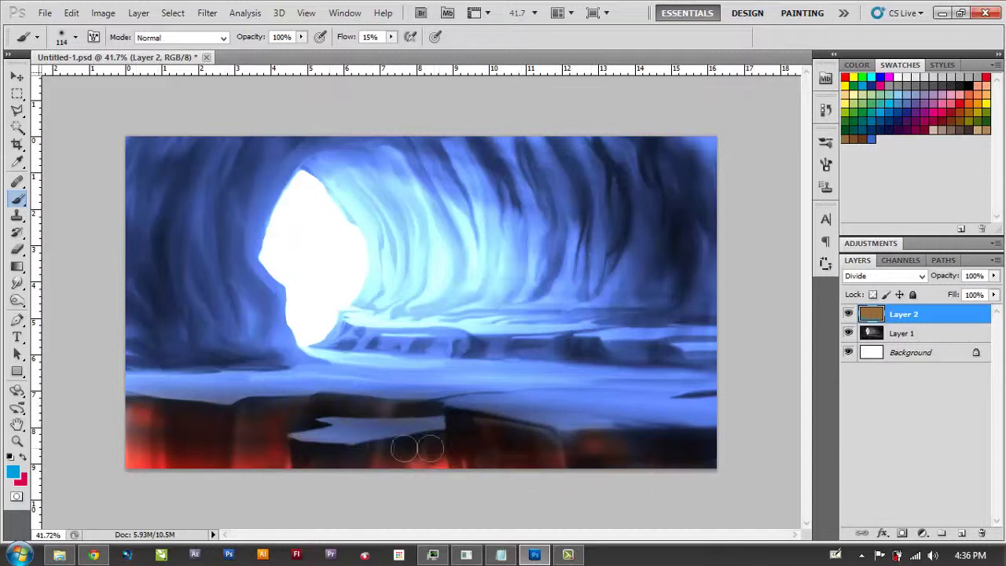
pyautogui.moveTo(589, 407); pyautogui.dragTo(711, 412)
pyautogui.hotkey('ctrl', 'z')
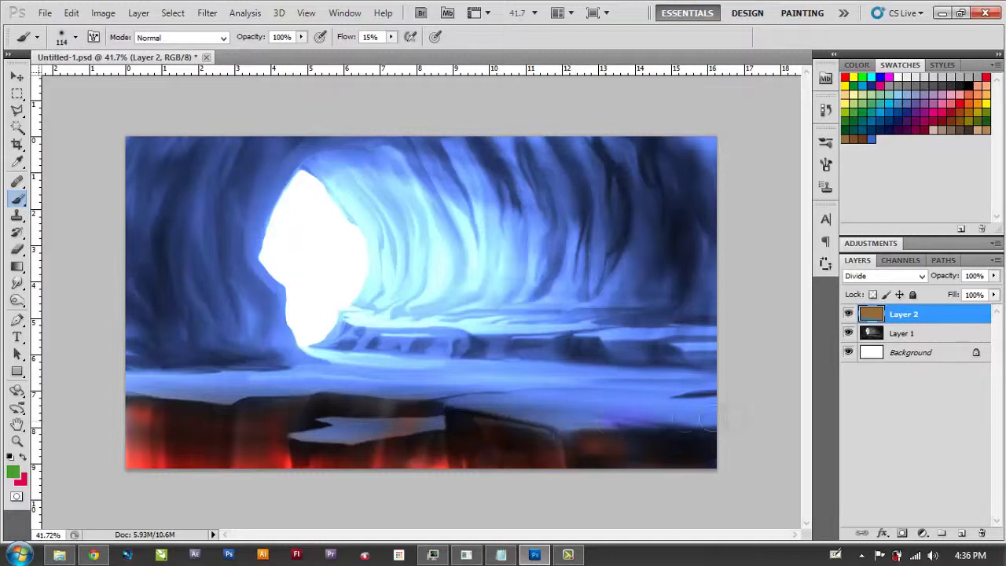
# Step: With a 201 brush, paint a purple accent near the top and brown strokes across the upper cave
pyautogui.rightClick(462, 196)
pyautogui.write('201')
pyautogui.press('Return')
pyautogui.moveTo(441, 228); pyautogui.dragTo(551, 136)
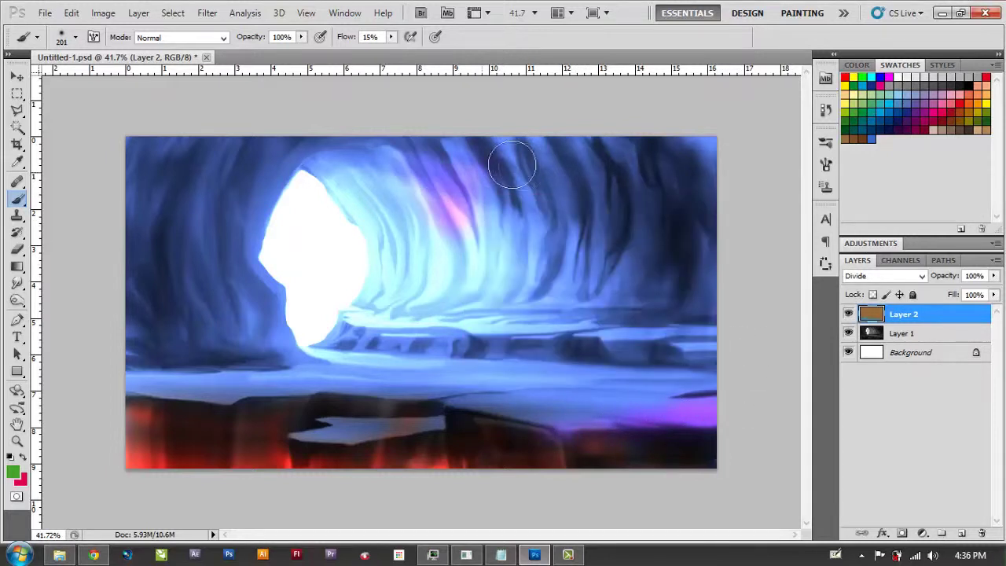
pyautogui.click(868, 135)
pyautogui.moveTo(653, 180)
pyautogui.mouseDown()
pyautogui.moveTo(704, 259)
pyautogui.moveTo(566, 205)
pyautogui.moveTo(338, 157)
pyautogui.moveTo(596, 282)
pyautogui.moveTo(700, 236)
pyautogui.moveTo(448, 149)
pyautogui.moveTo(201, 230)
pyautogui.mouseUp()
pyautogui.doubleClick(880, 105)
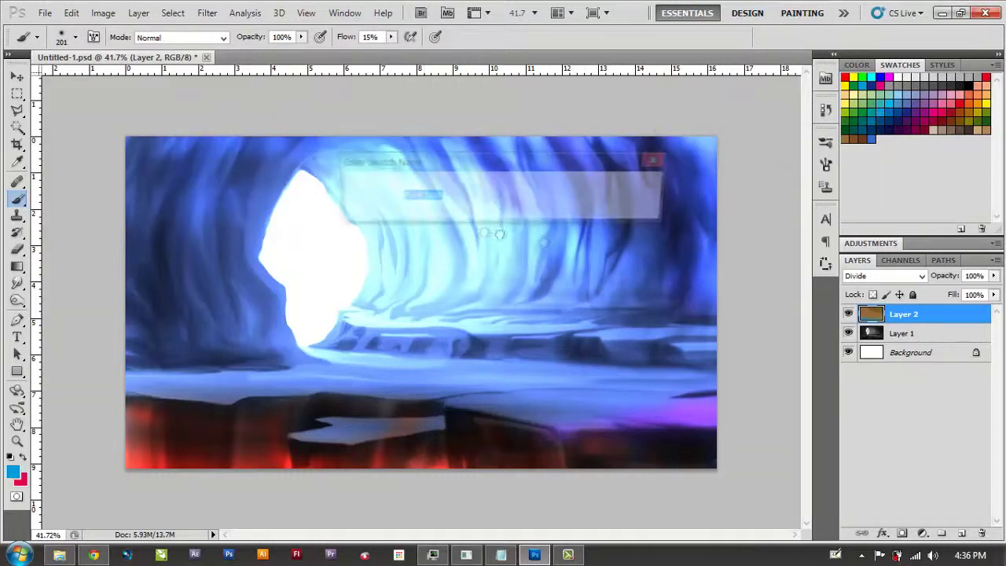
# Step: Paint red strokes on the upper-right and right walls, then cover the upper-right with dark brown
pyautogui.click(637, 206)
pyautogui.moveTo(621, 141)
pyautogui.mouseDown()
pyautogui.moveTo(685, 168)
pyautogui.moveTo(641, 124)
pyautogui.mouseUp()
pyautogui.moveTo(693, 260); pyautogui.dragTo(683, 302)
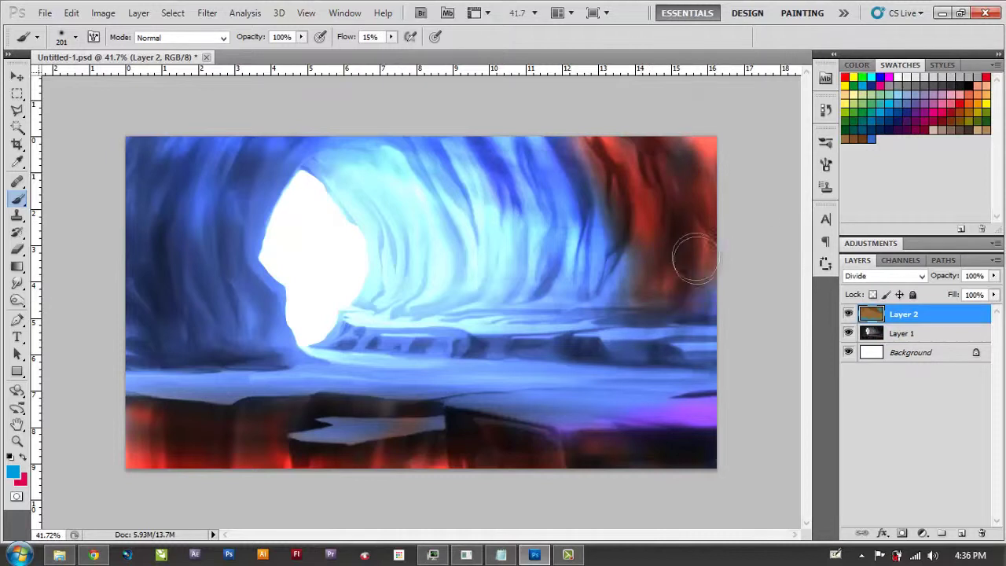
pyautogui.moveTo(710, 150)
pyautogui.mouseDown()
pyautogui.moveTo(644, 228)
pyautogui.moveTo(717, 152)
pyautogui.mouseUp()
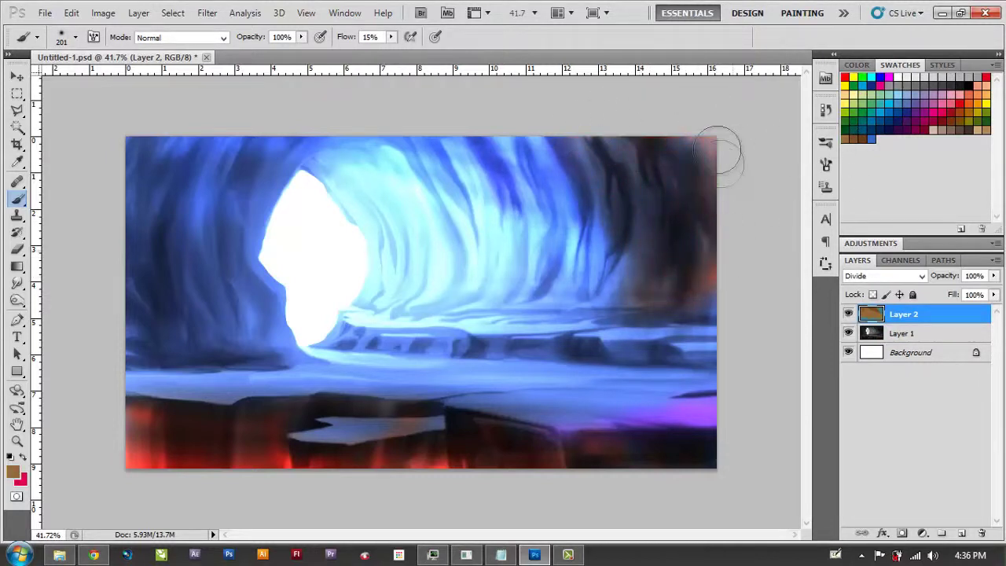
# Step: Darken the upper and left walls, the light rays and the right wall, then brighten the floor's red glow
pyautogui.moveTo(602, 294)
pyautogui.mouseDown()
pyautogui.moveTo(442, 118)
pyautogui.moveTo(330, 139)
pyautogui.moveTo(288, 236)
pyautogui.moveTo(177, 133)
pyautogui.mouseUp()
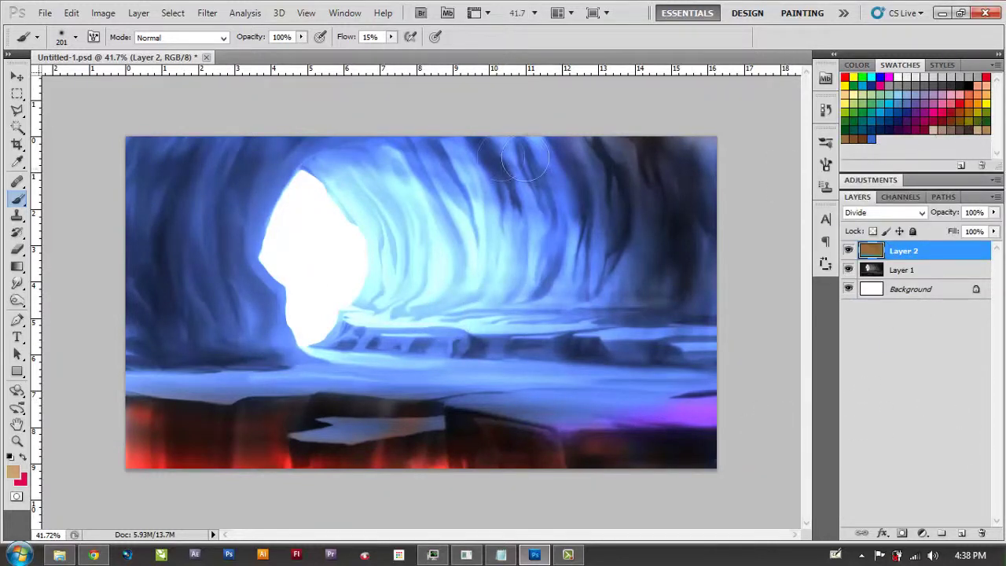
pyautogui.moveTo(346, 176)
pyautogui.mouseDown()
pyautogui.moveTo(375, 238)
pyautogui.moveTo(370, 254)
pyautogui.moveTo(447, 290)
pyautogui.moveTo(595, 198)
pyautogui.moveTo(213, 276)
pyautogui.moveTo(164, 162)
pyautogui.moveTo(259, 153)
pyautogui.moveTo(268, 358)
pyautogui.moveTo(204, 353)
pyautogui.moveTo(173, 244)
pyautogui.moveTo(283, 383)
pyautogui.moveTo(448, 421)
pyautogui.moveTo(680, 420)
pyautogui.moveTo(539, 425)
pyautogui.mouseUp()
pyautogui.moveTo(719, 383)
pyautogui.mouseDown()
pyautogui.moveTo(710, 94)
pyautogui.moveTo(566, 170)
pyautogui.moveTo(668, 284)
pyautogui.mouseUp()
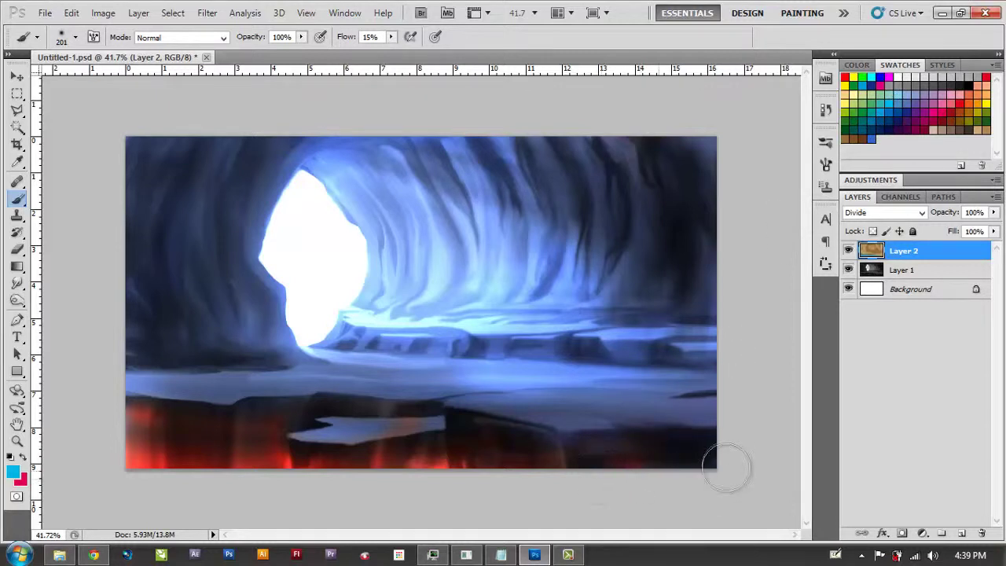
pyautogui.moveTo(325, 481)
pyautogui.mouseDown()
pyautogui.moveTo(240, 461)
pyautogui.moveTo(289, 446)
pyautogui.mouseUp()
# Step: With an enlarged brush, paint red glow at bottom-left, top-left, right and top-right edges
pyautogui.moveTo(279, 413); pyautogui.dragTo(180, 393)
pyautogui.rightClick(287, 234)
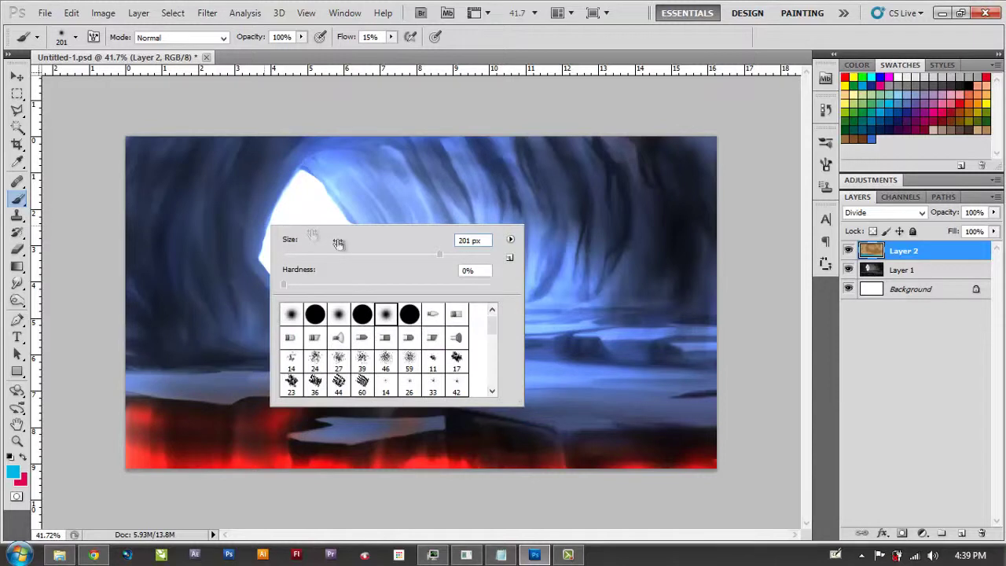
pyautogui.moveTo(165, 149); pyautogui.dragTo(123, 224)
pyautogui.moveTo(684, 173); pyautogui.dragTo(722, 161)
pyautogui.moveTo(727, 259); pyautogui.dragTo(701, 397)
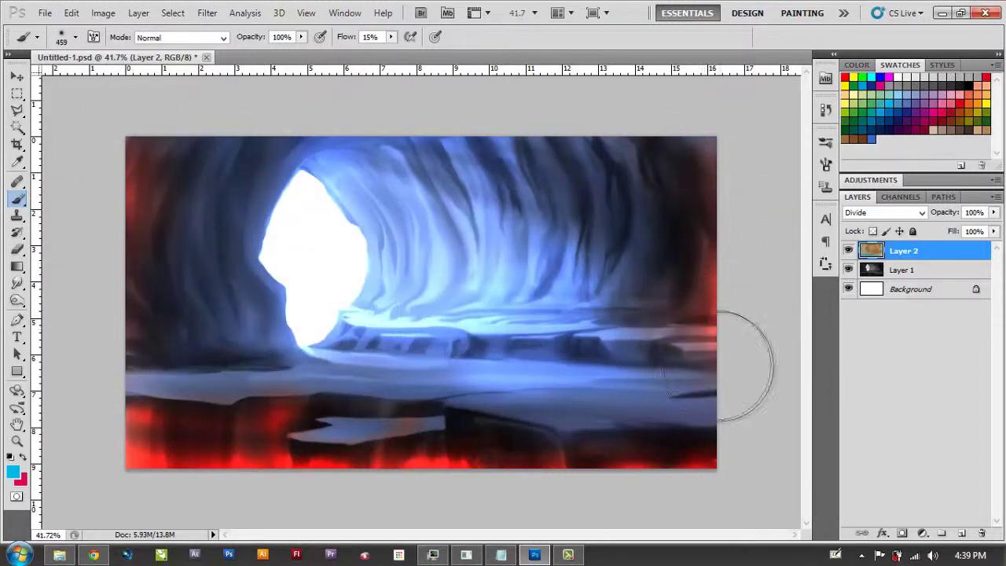
pyautogui.moveTo(650, 123); pyautogui.dragTo(611, 116)
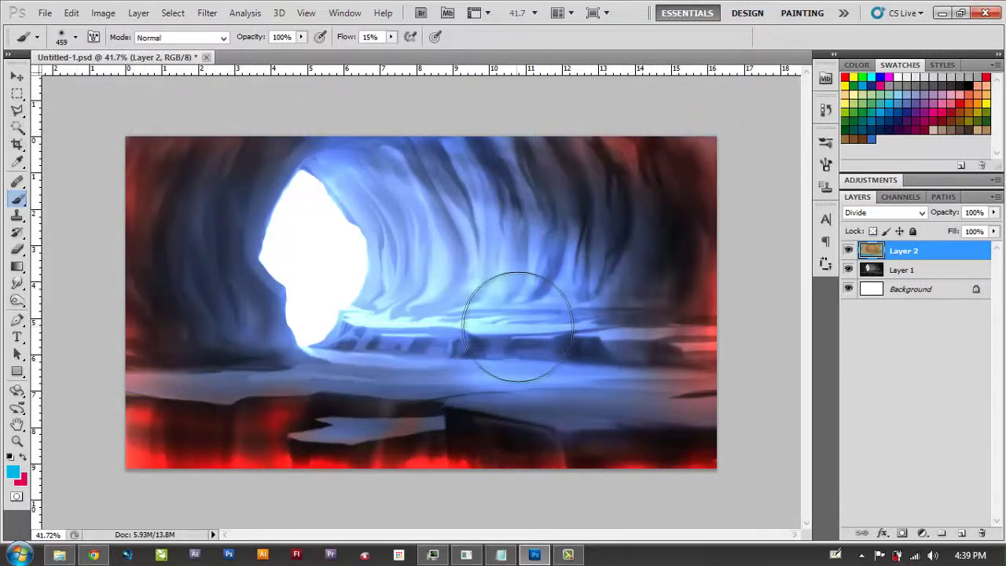
# Step: Pick a new swatch and brush a teal highlight across the right floor
pyautogui.rightClick(576, 298)
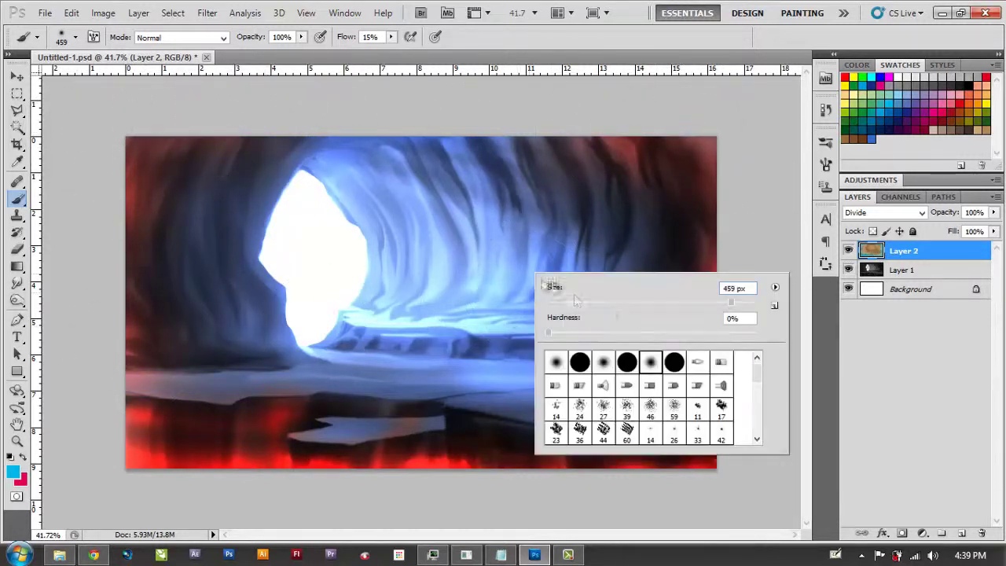
pyautogui.click(932, 129)
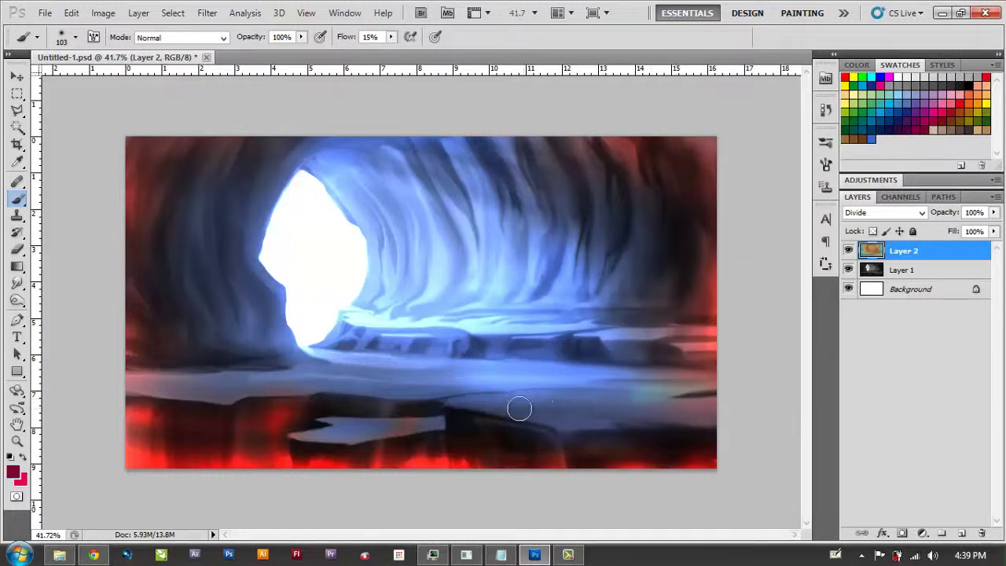
pyautogui.moveTo(533, 407); pyautogui.dragTo(741, 409)
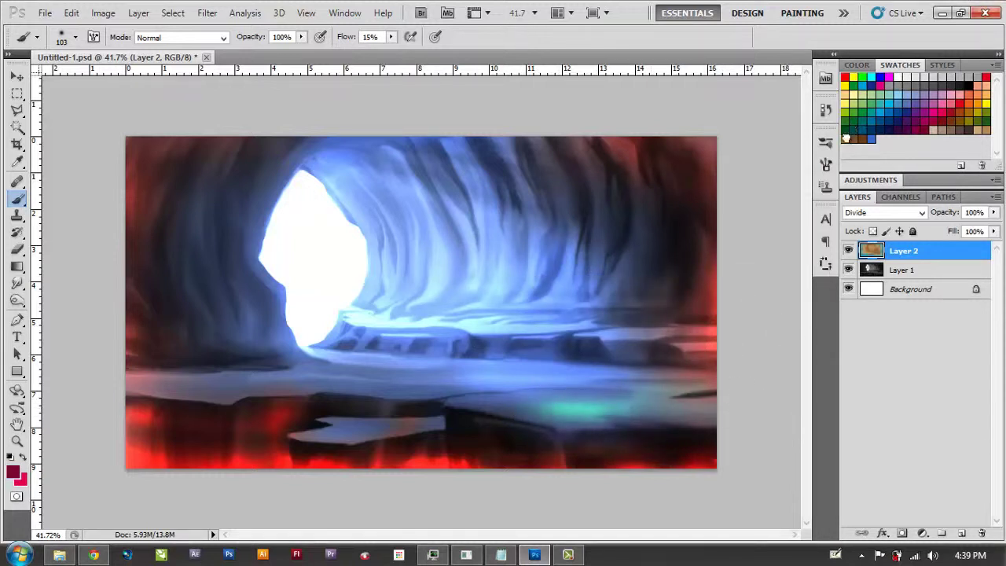